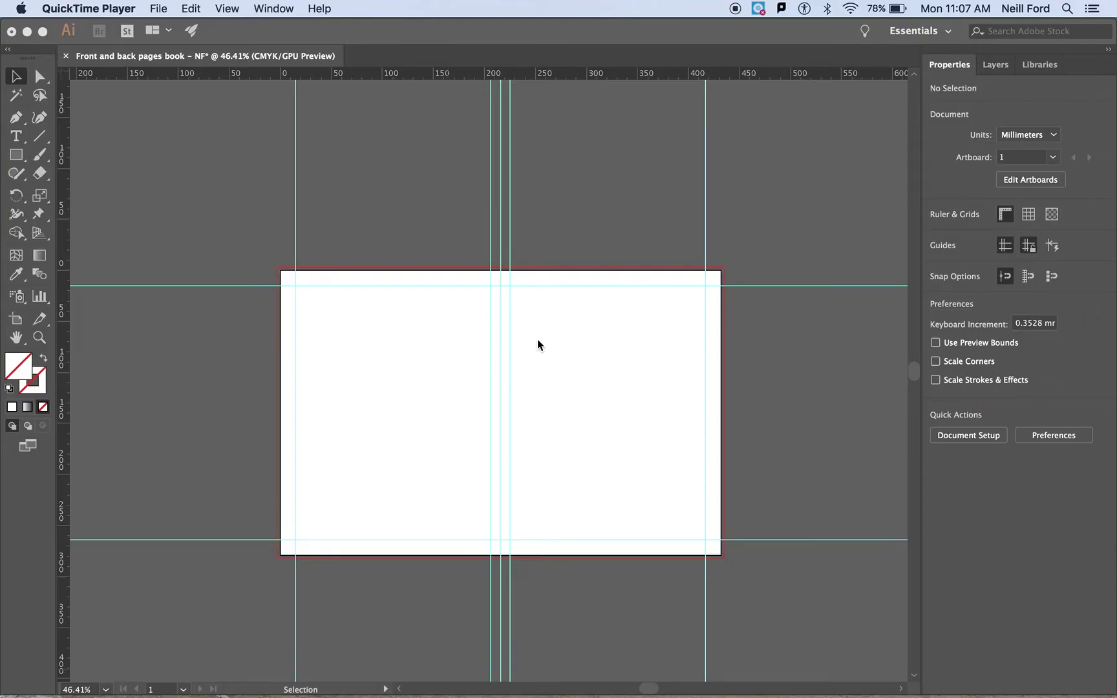
# Start a new document from the Tabloid preset named 'Book - F & B - NF'
pyautogui.click(226, 132)
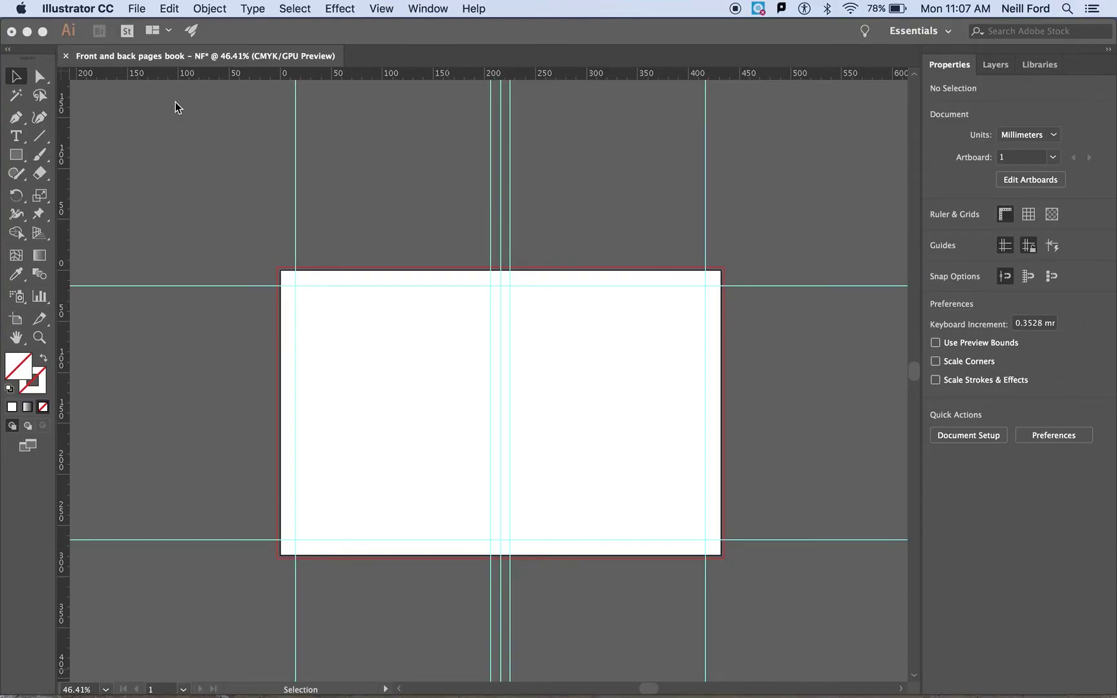
pyautogui.click(137, 8)
pyautogui.click(149, 28)
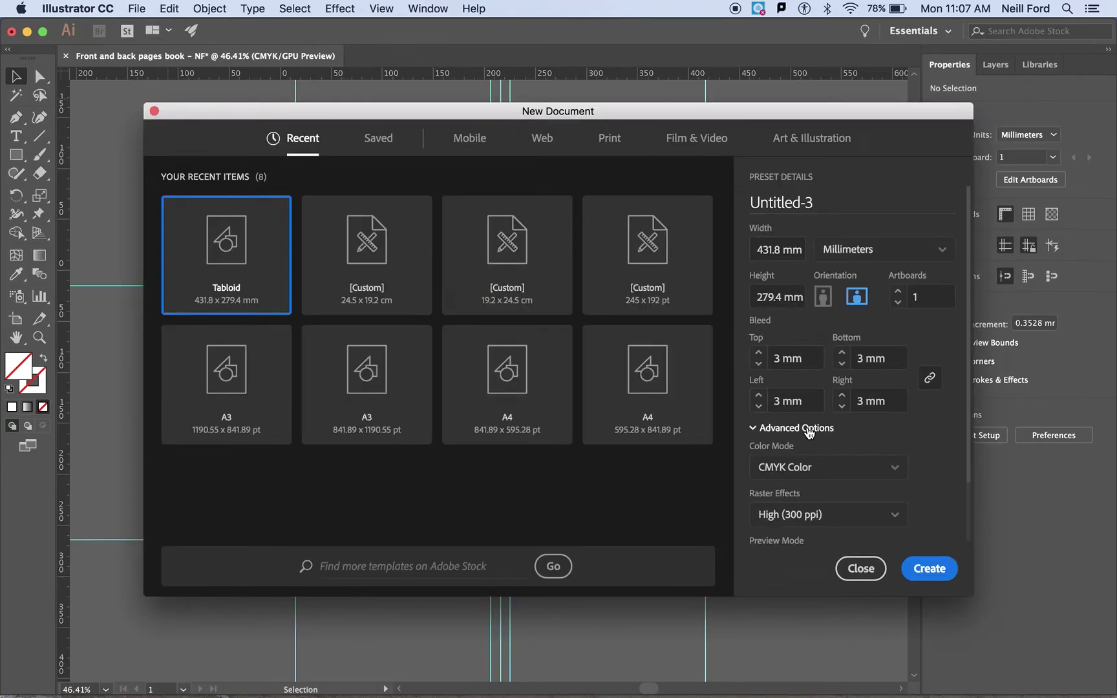
pyautogui.tripleClick(823, 207)
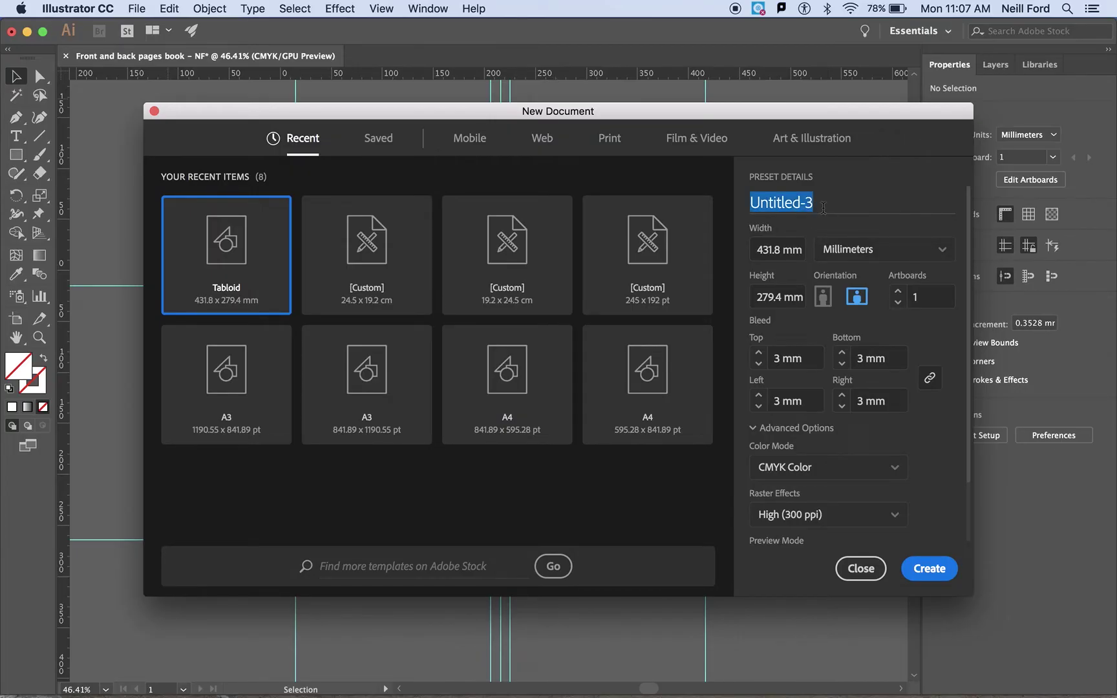
pyautogui.write('Book ')
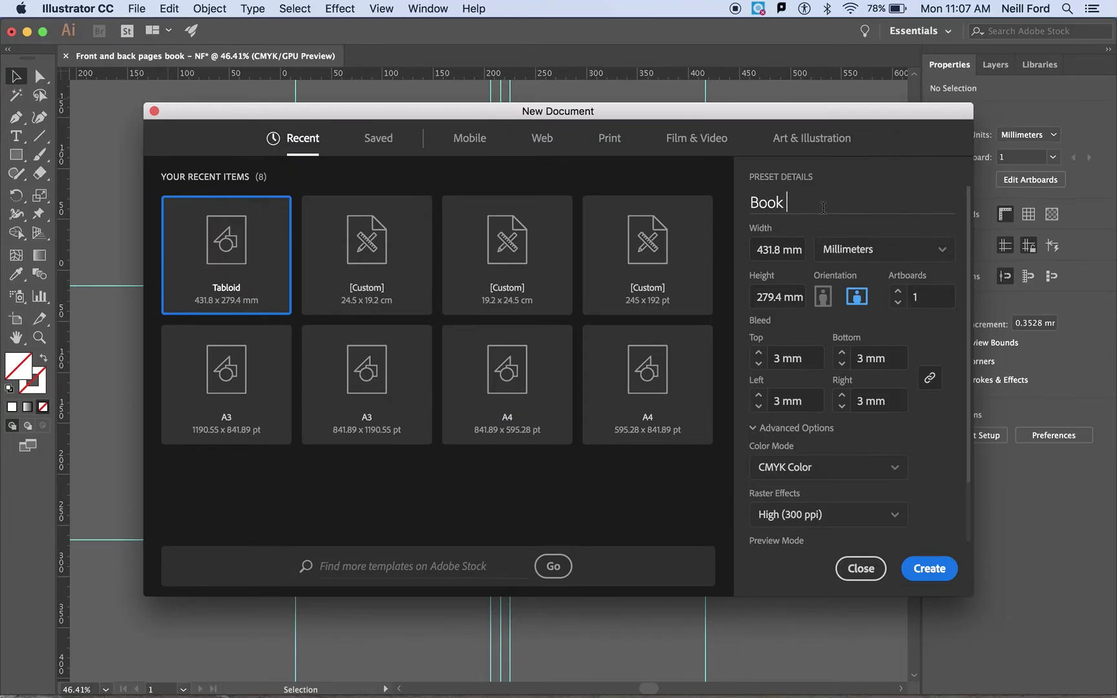
pyautogui.write('- F & B - NF')
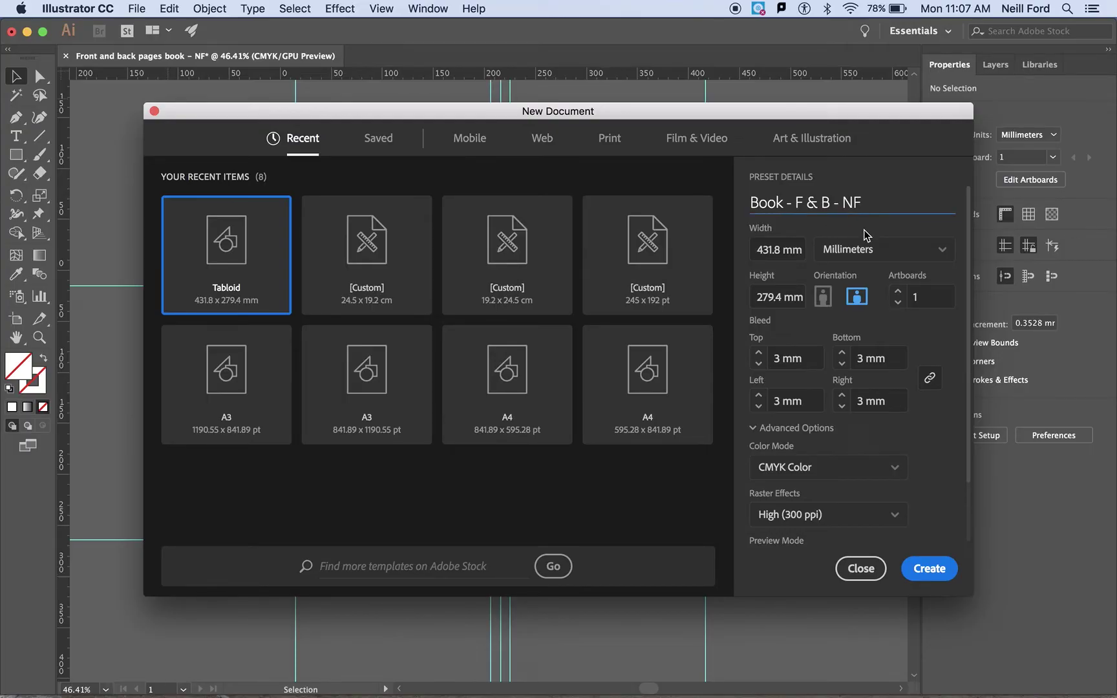
# Switch the Tabloid page to landscape and set the top bleed to 3 mm
pyautogui.click(776, 246)
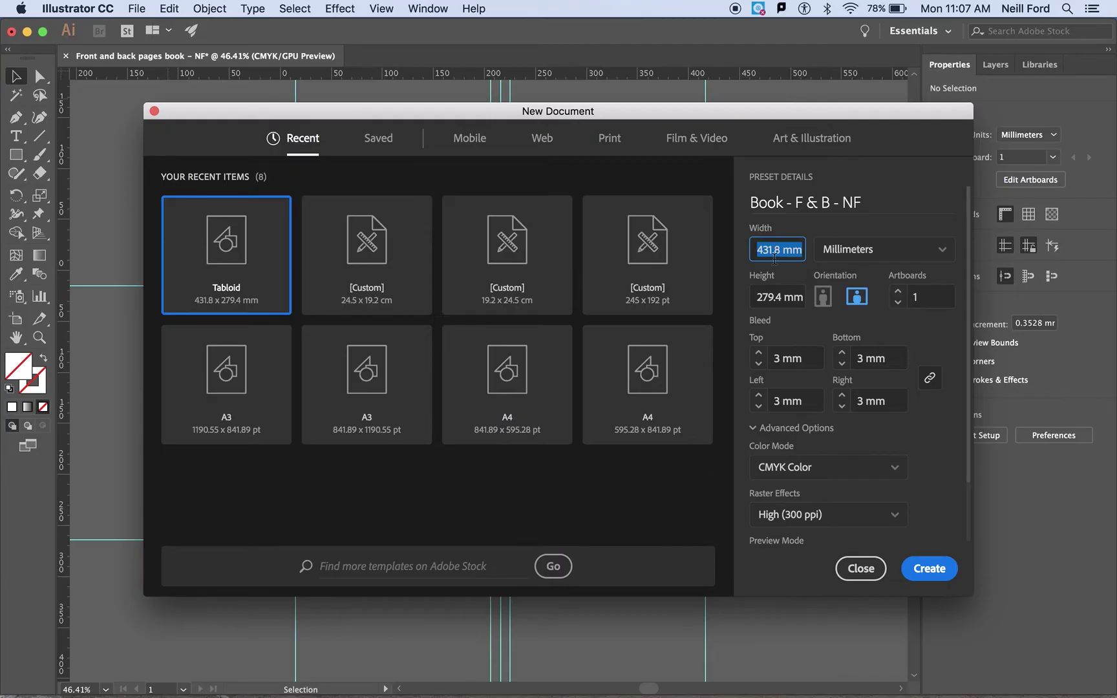
pyautogui.click(769, 298)
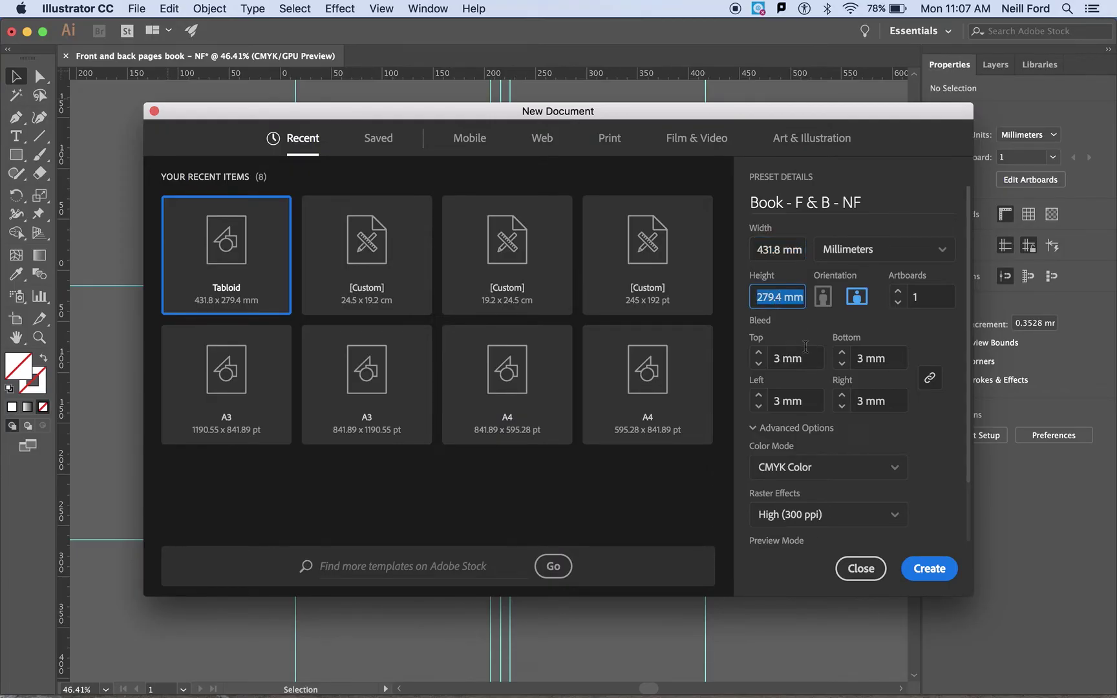
pyautogui.click(856, 299)
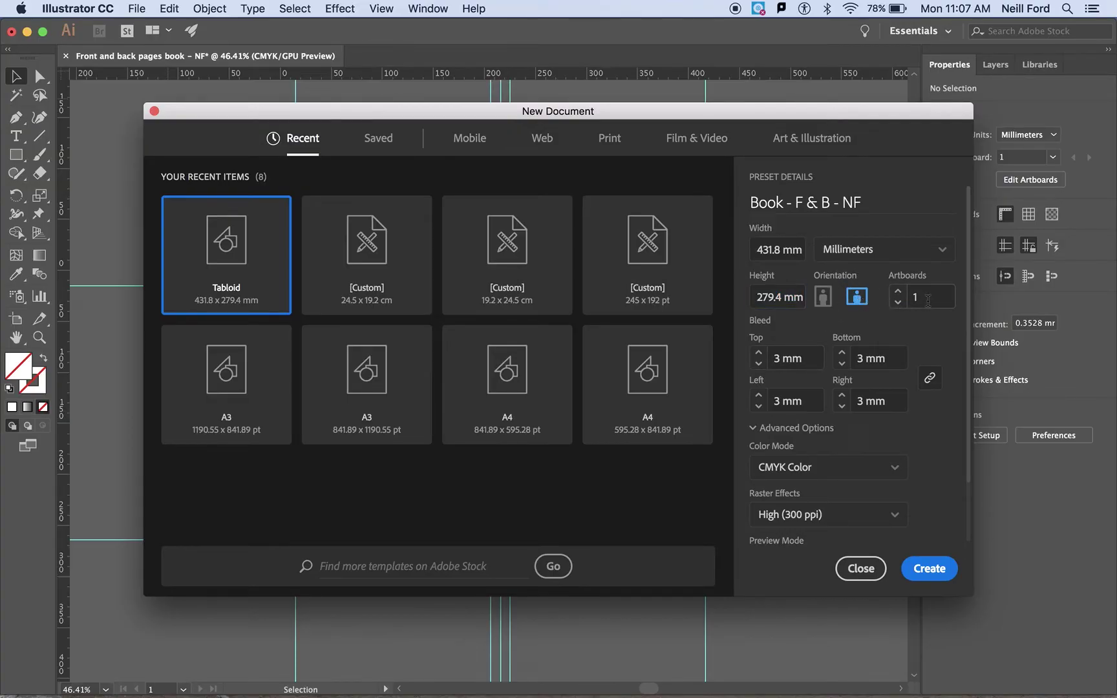
pyautogui.click(808, 358)
pyautogui.write('0')
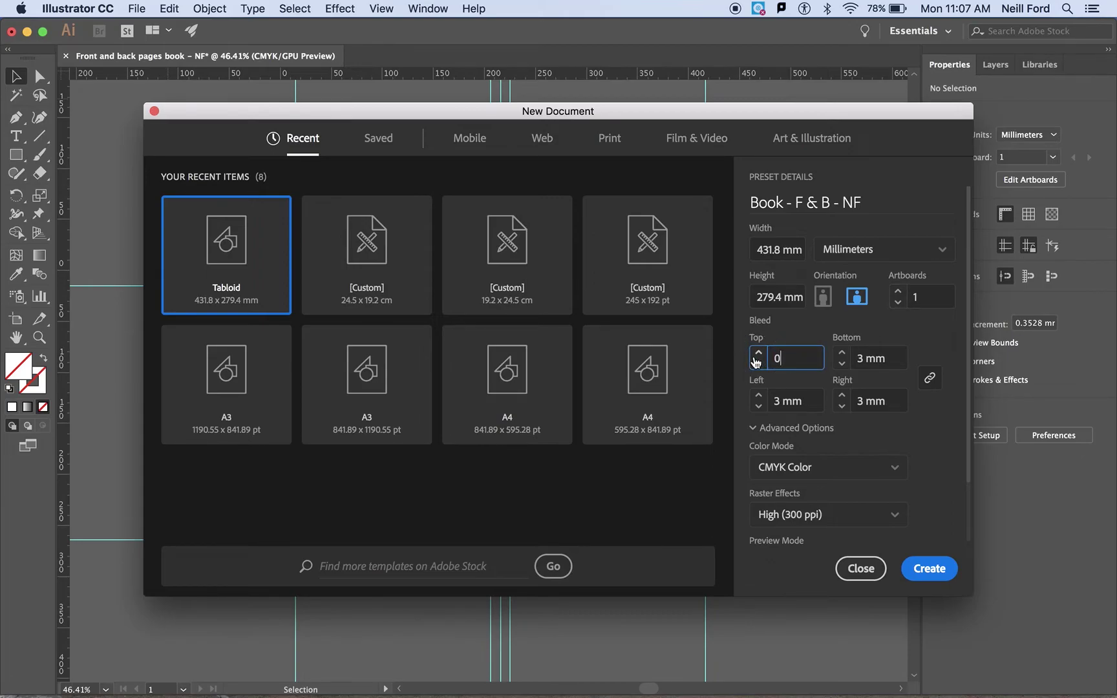
pyautogui.press('BackSpace')
pyautogui.write('3')
pyautogui.click(807, 328)
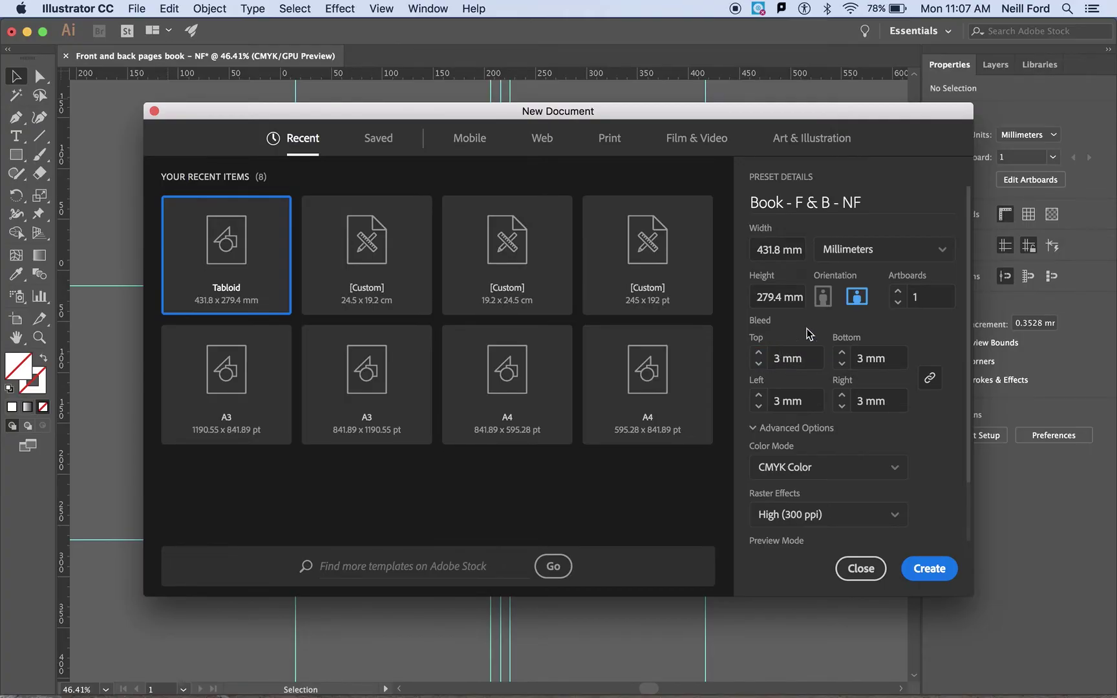
# Keep Millimeters units and CMYK Color mode, then create the document
pyautogui.click(940, 253)
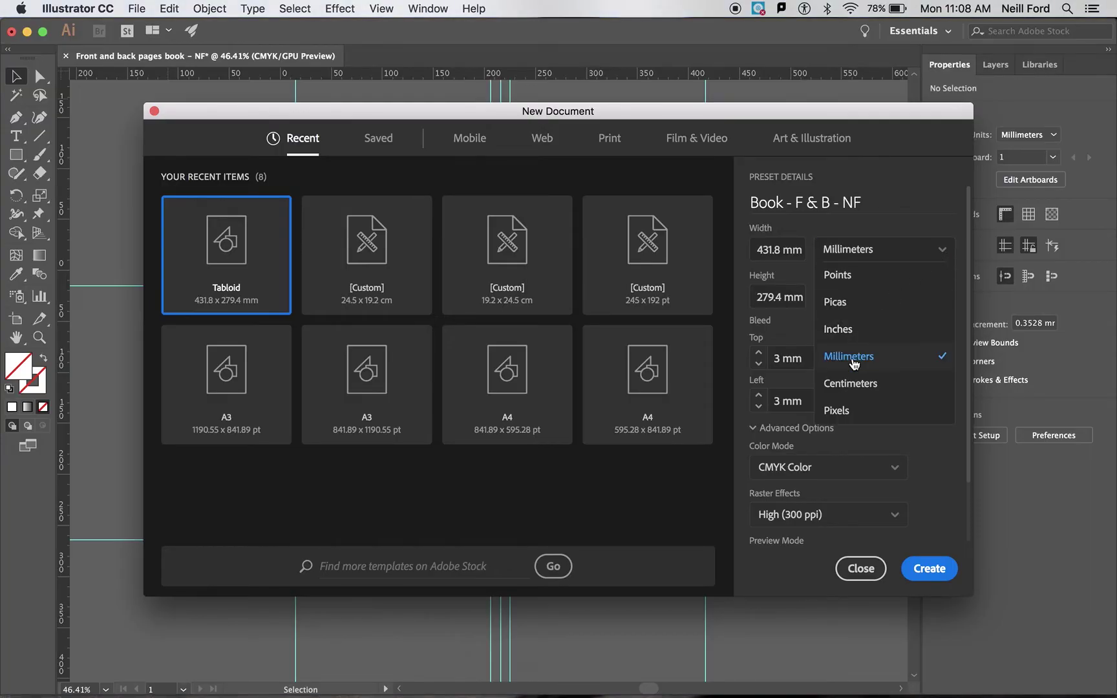
pyautogui.click(925, 234)
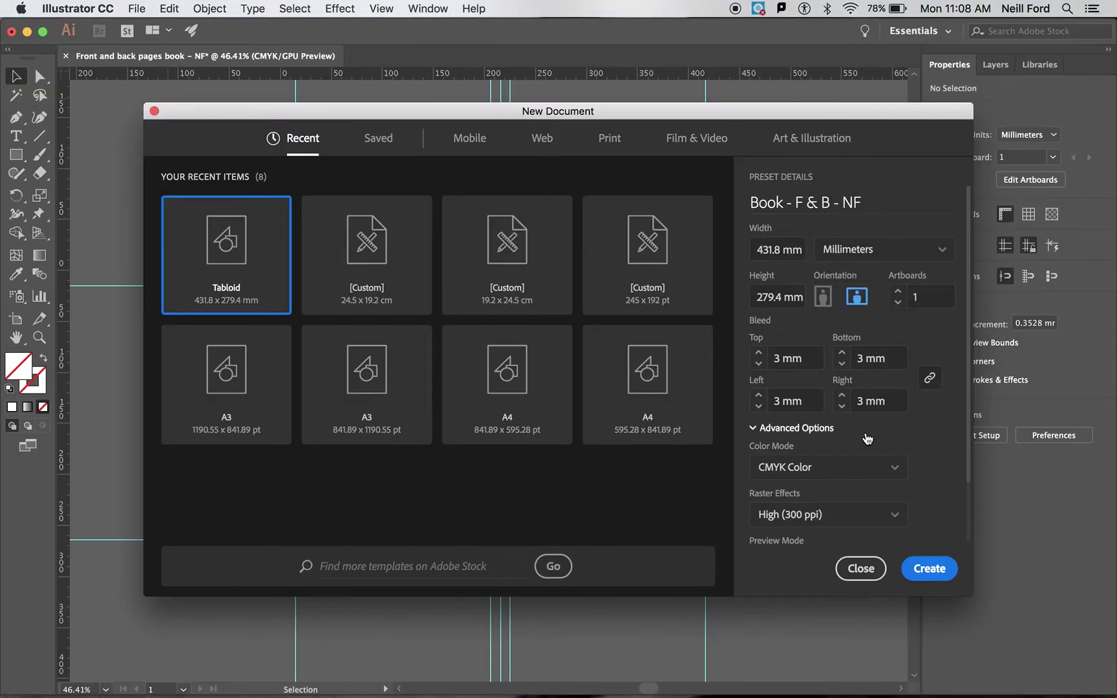
pyautogui.scroll(-3, 864, 442)
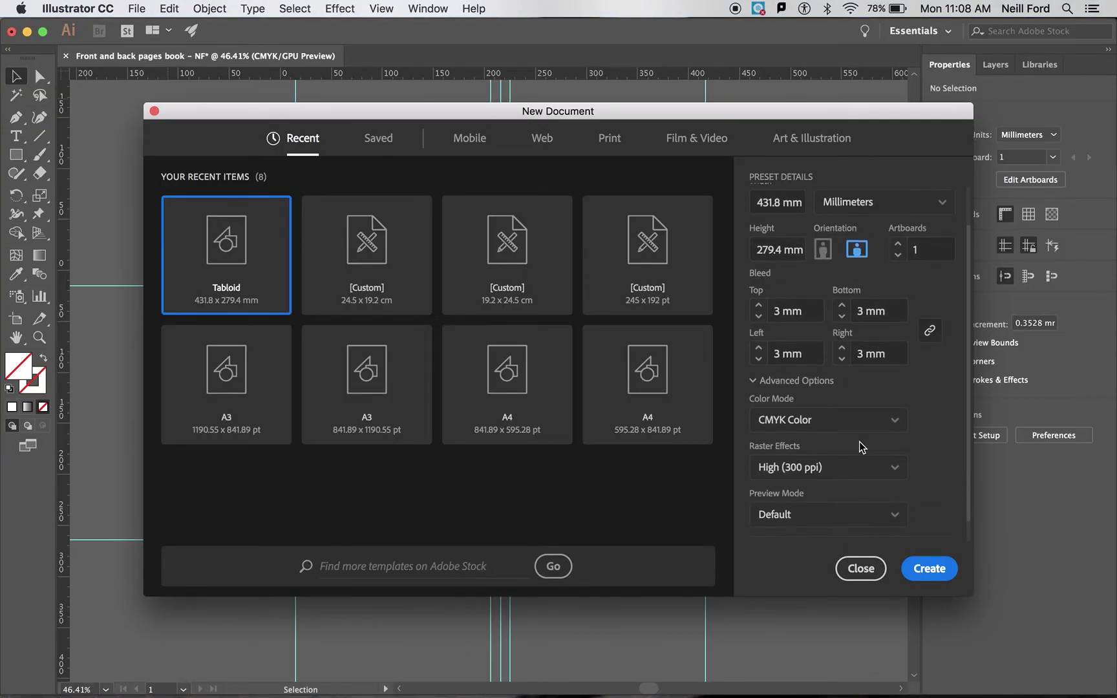
pyautogui.click(829, 425)
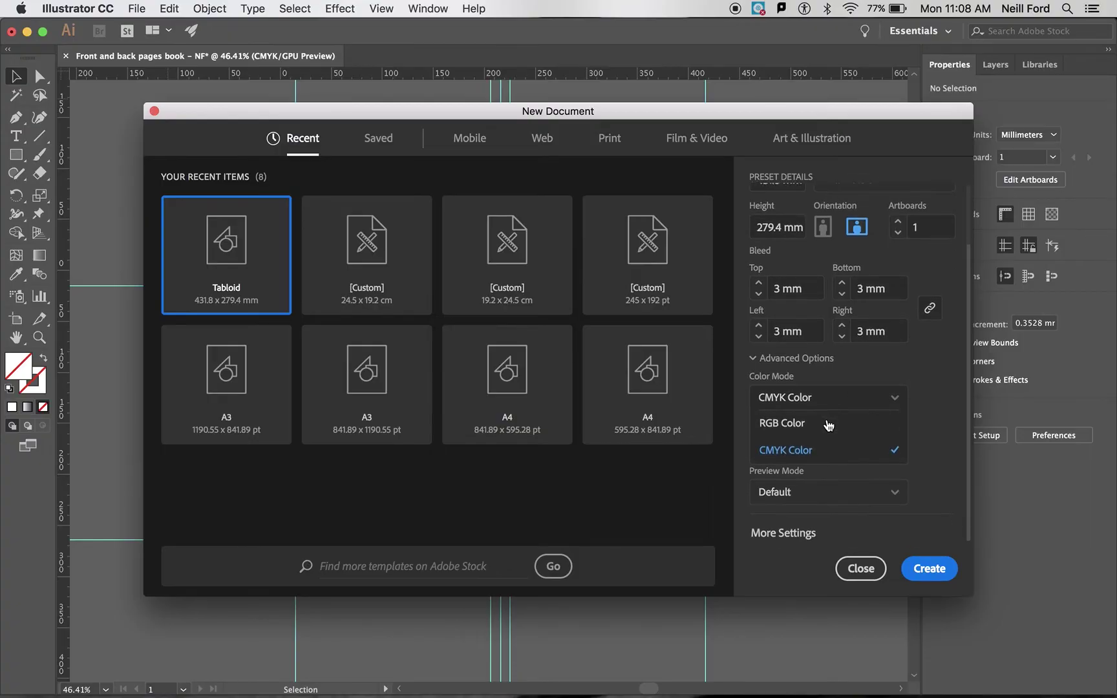
pyautogui.click(807, 454)
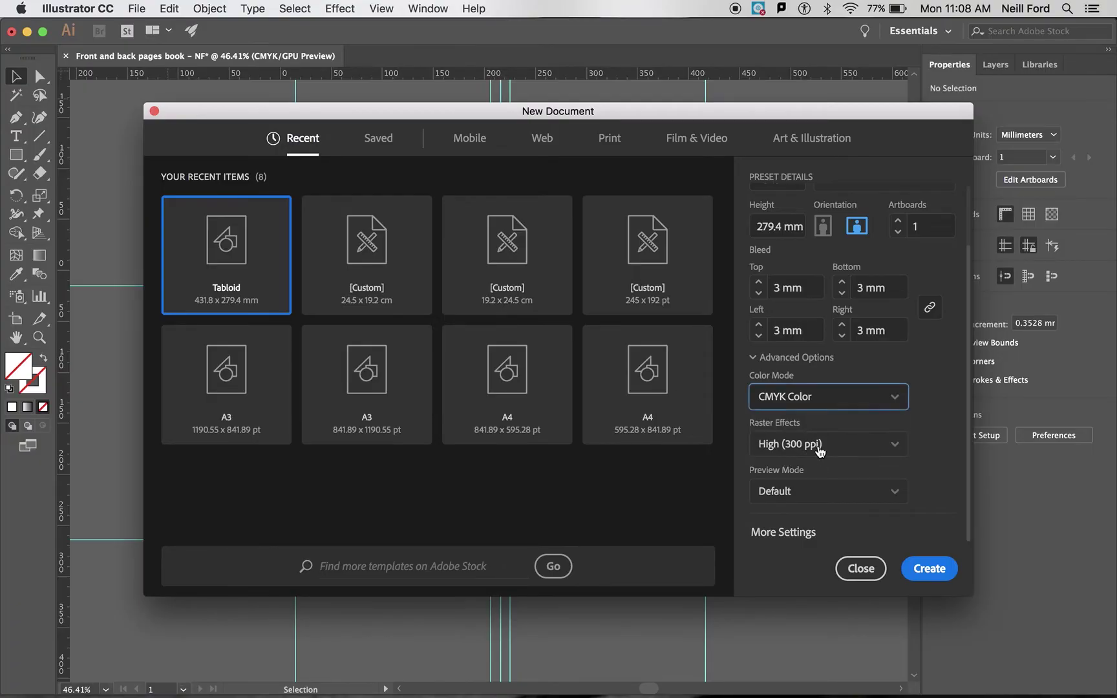
pyautogui.click(931, 567)
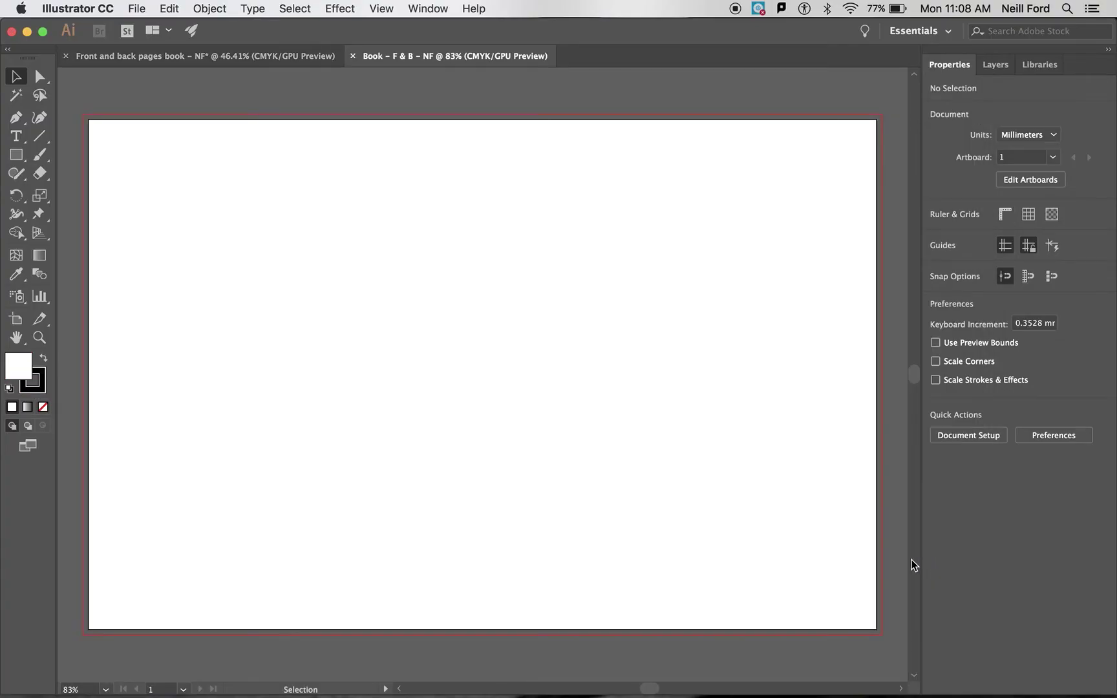
# Turn on rulers and position a vertical centre-fold guide at X 215.9 mm
pyautogui.scroll(-2, 726, 428)
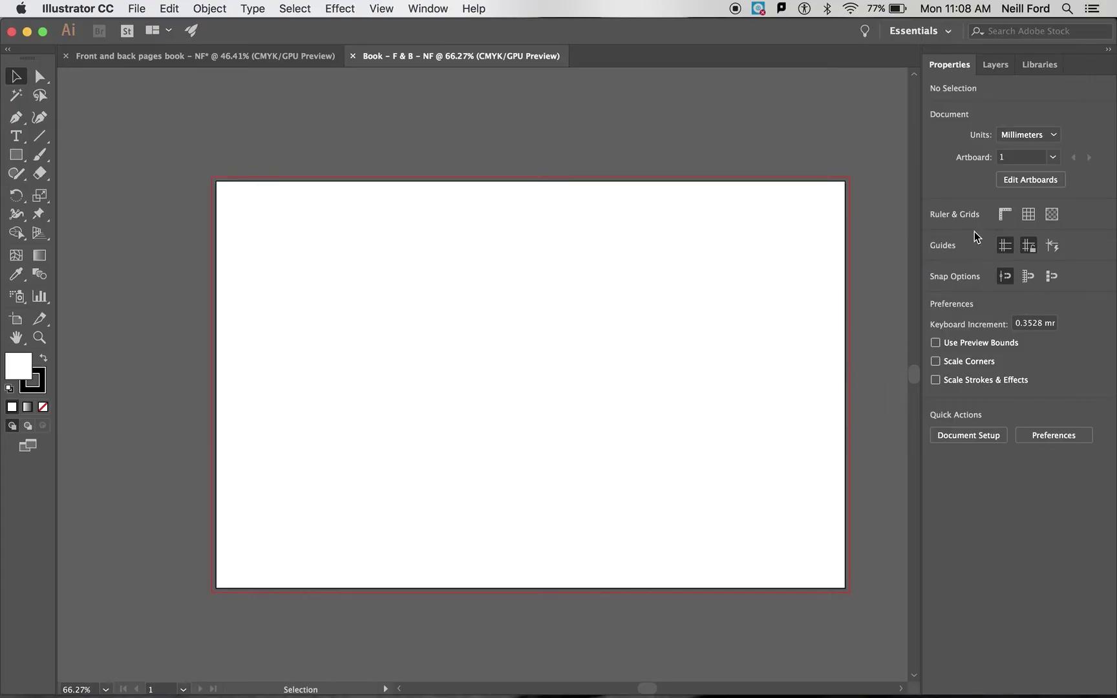
pyautogui.click(1006, 214)
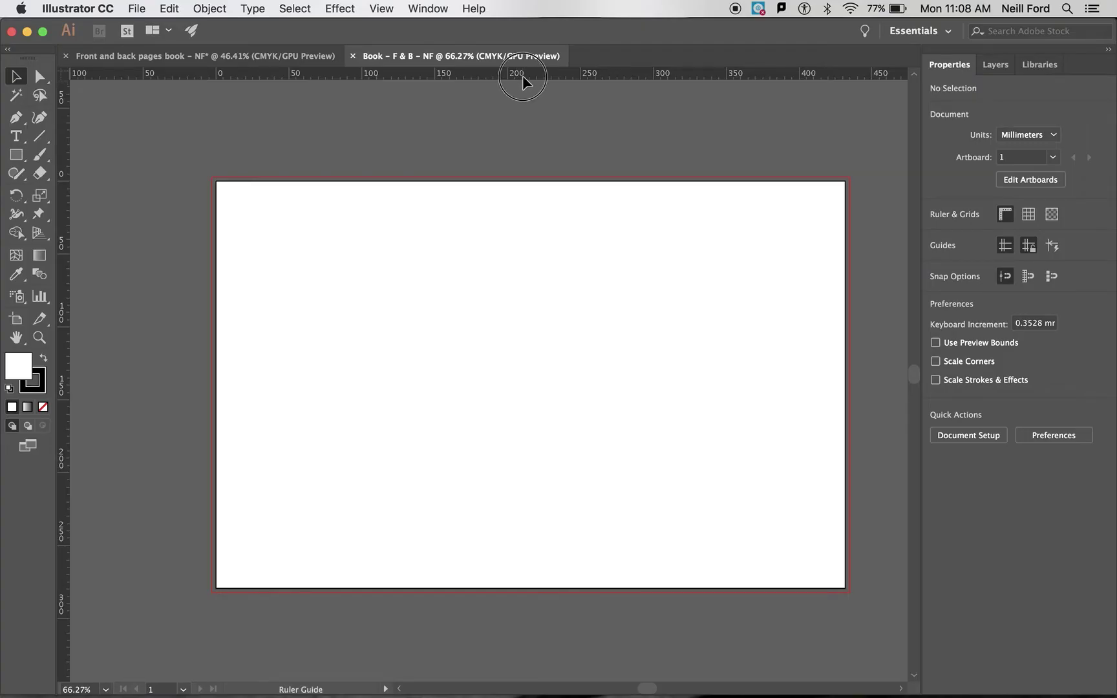
pyautogui.moveTo(523, 76); pyautogui.dragTo(521, 94)
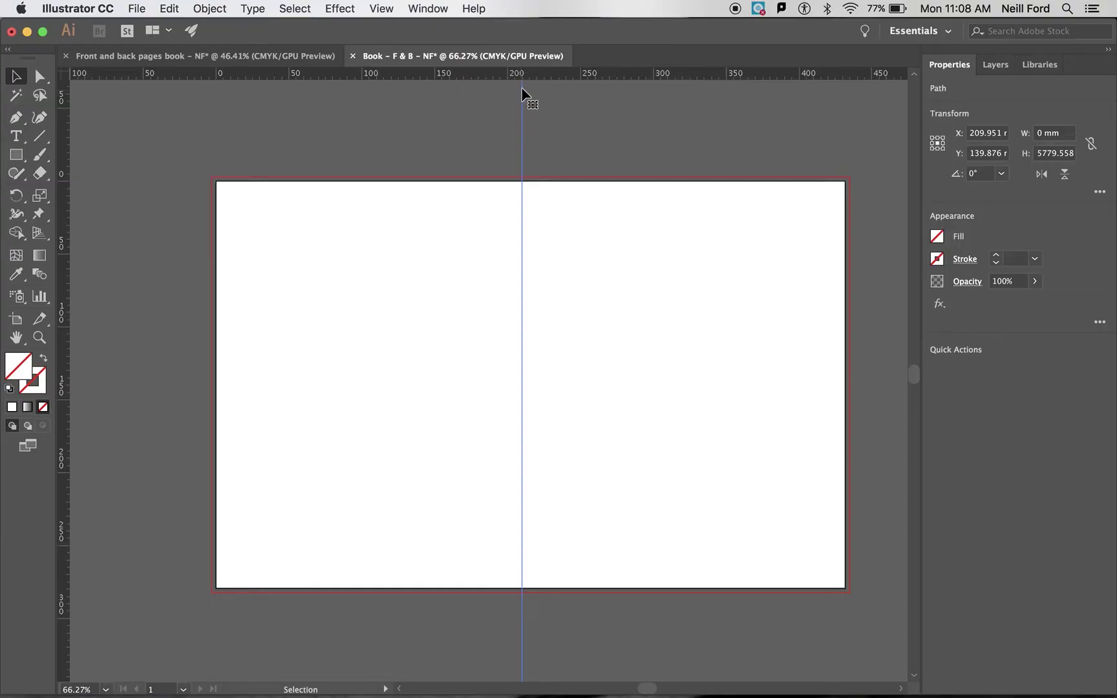
pyautogui.click(522, 105)
pyautogui.click(971, 133)
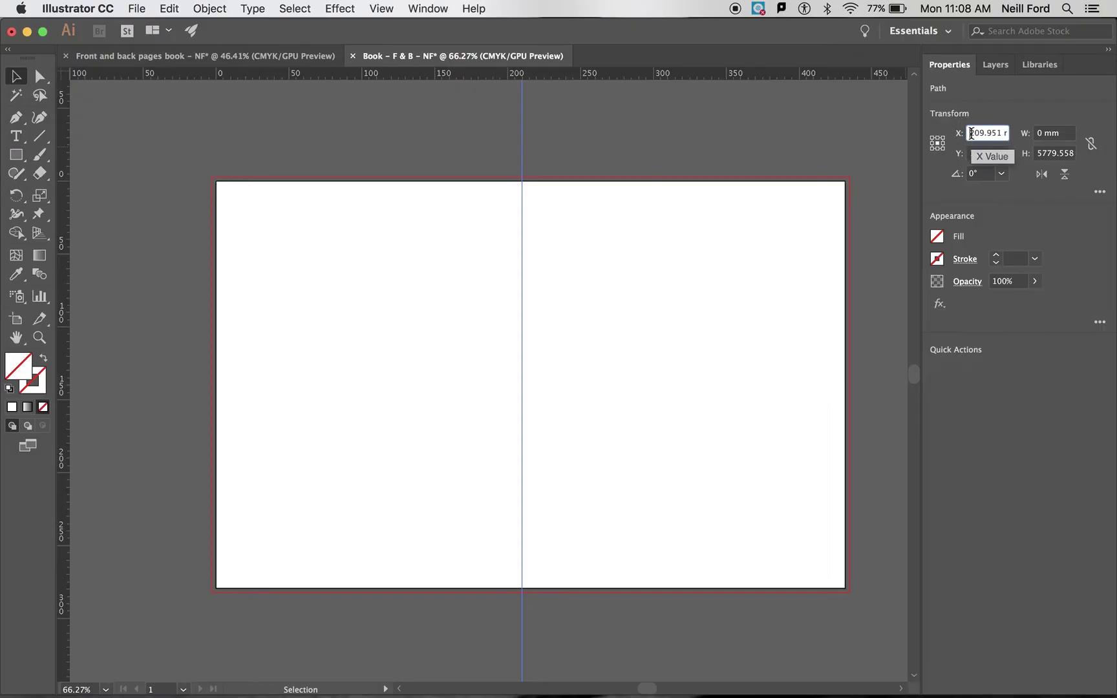
pyautogui.moveTo(971, 133); pyautogui.dragTo(1038, 137)
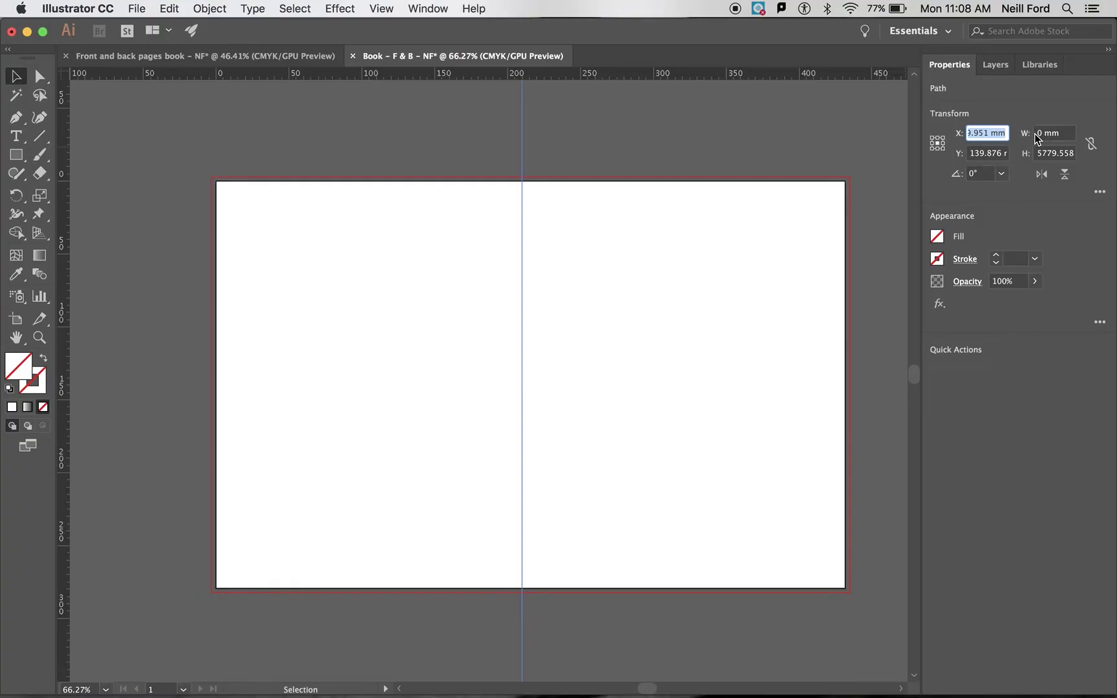
pyautogui.write('215.9')
pyautogui.press('Return')
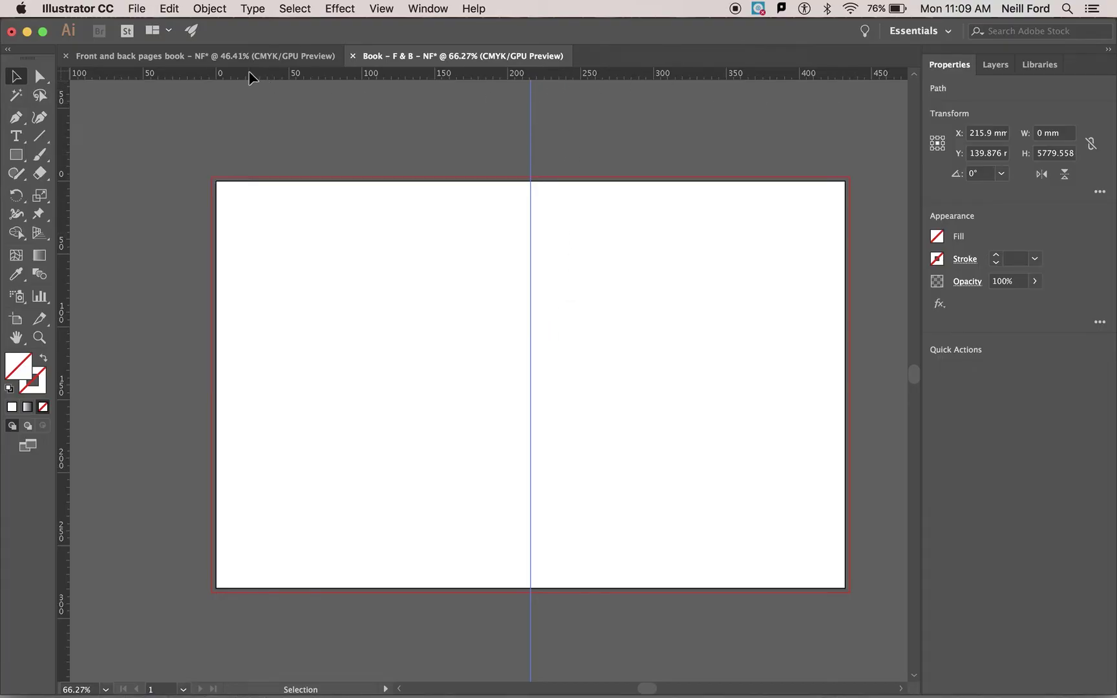
# Add vertical outer-margin guides at X 15 mm and X 416.8 mm
pyautogui.moveTo(215, 76); pyautogui.dragTo(219, 102)
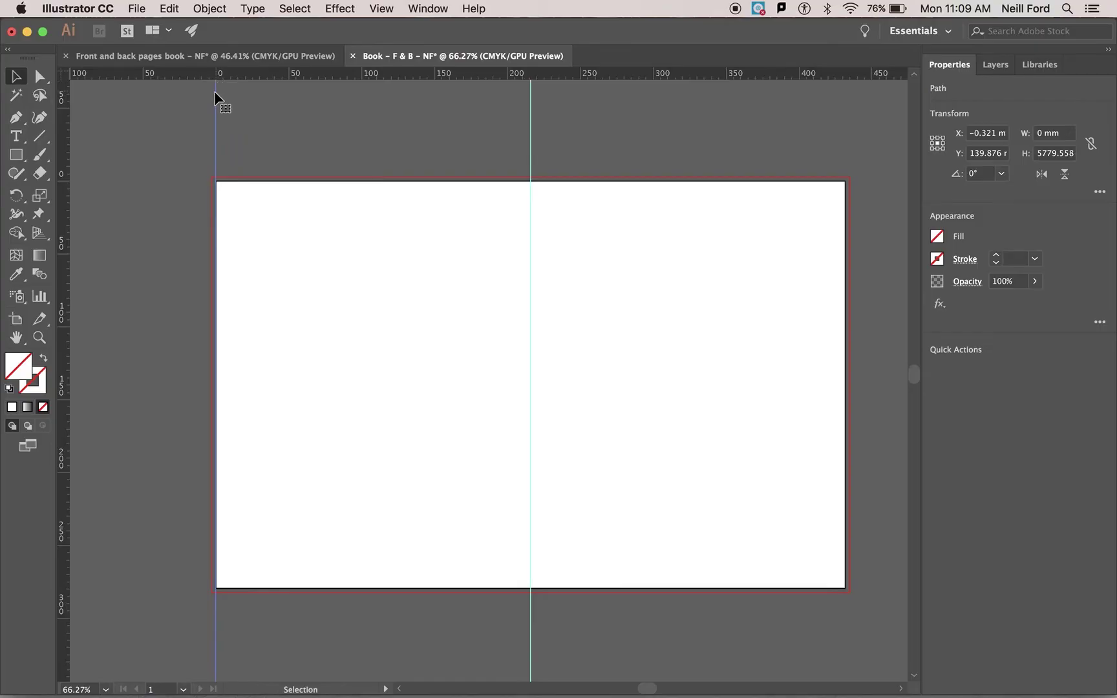
pyautogui.click(979, 133)
pyautogui.write('15')
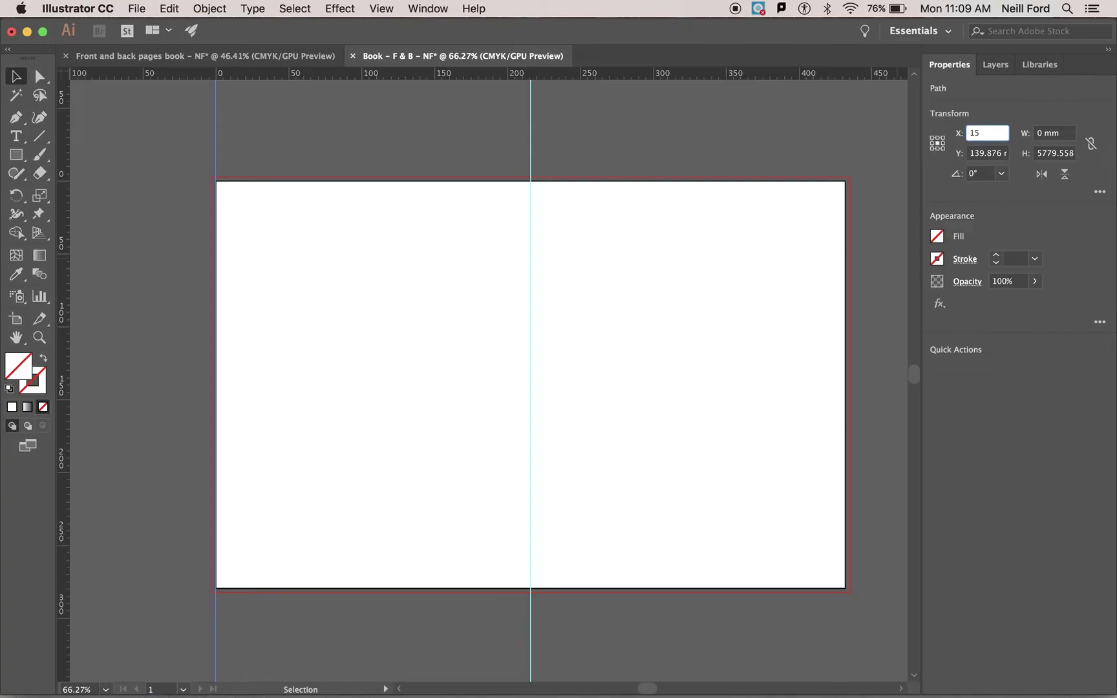
pyautogui.press('Return')
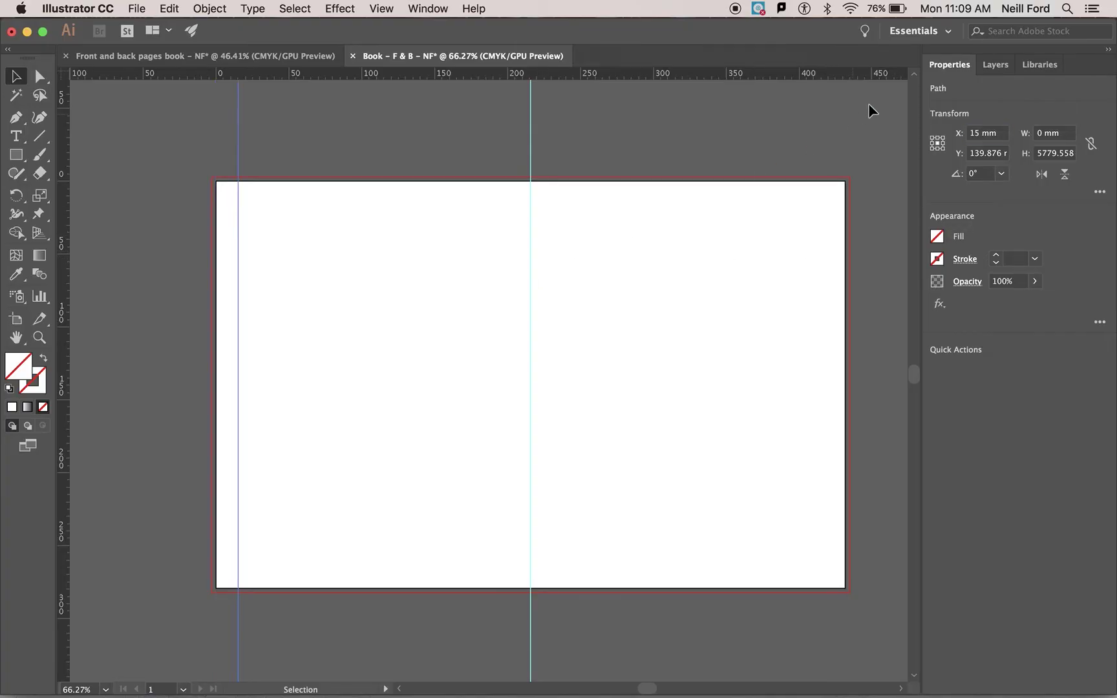
pyautogui.doubleClick(844, 76)
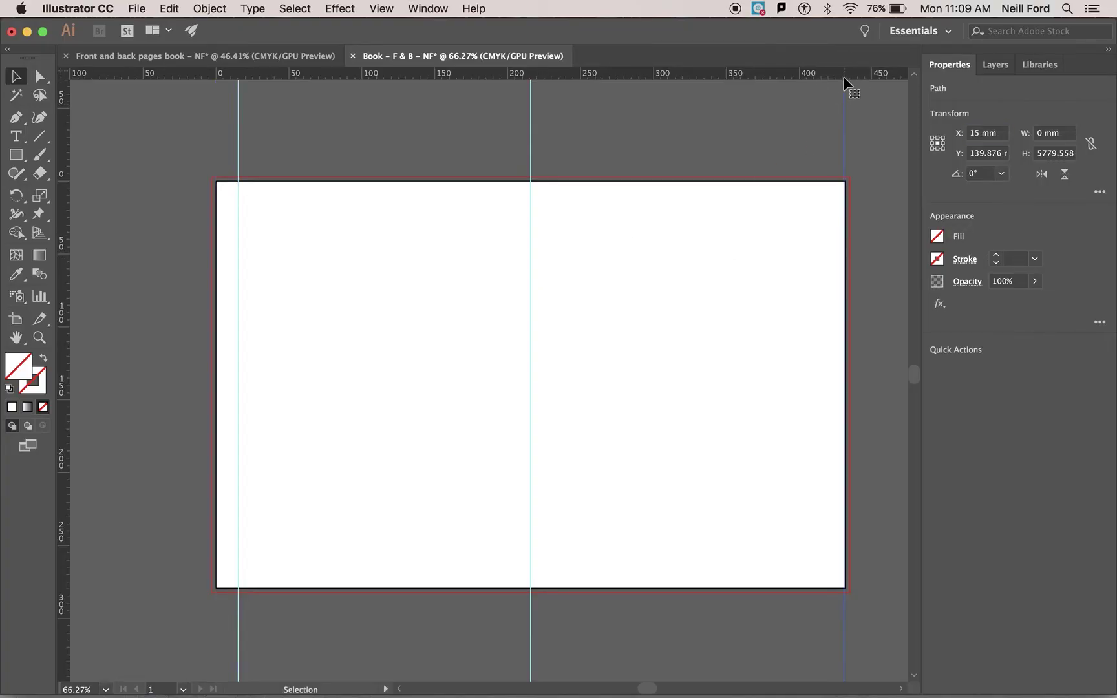
pyautogui.click(980, 133)
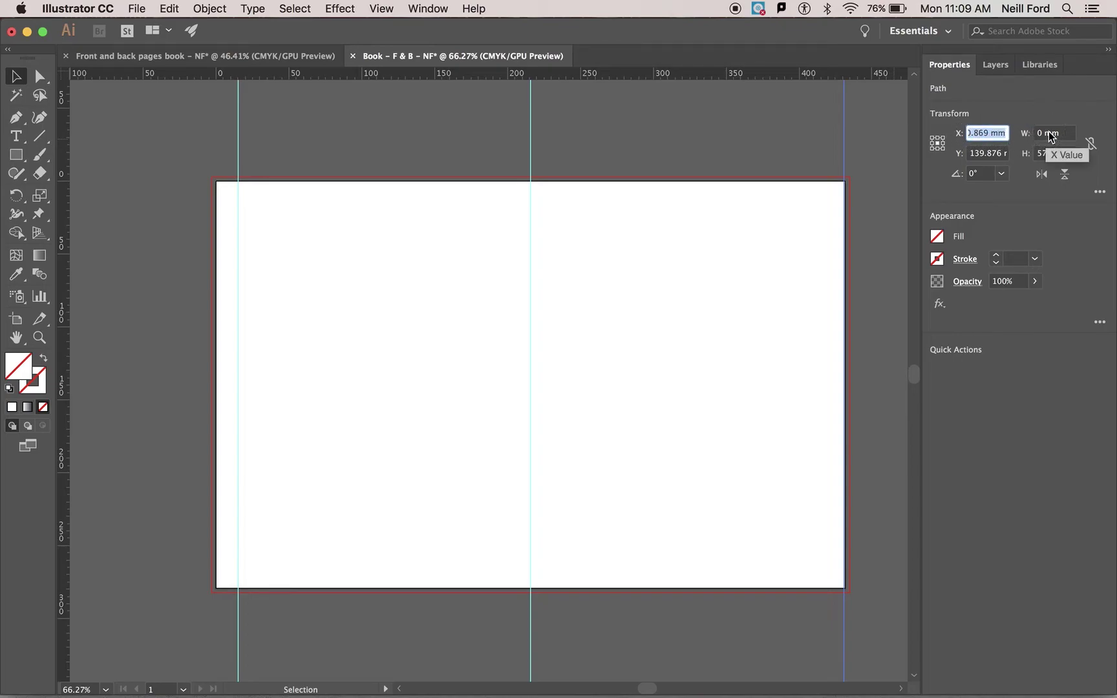
pyautogui.write('416.8')
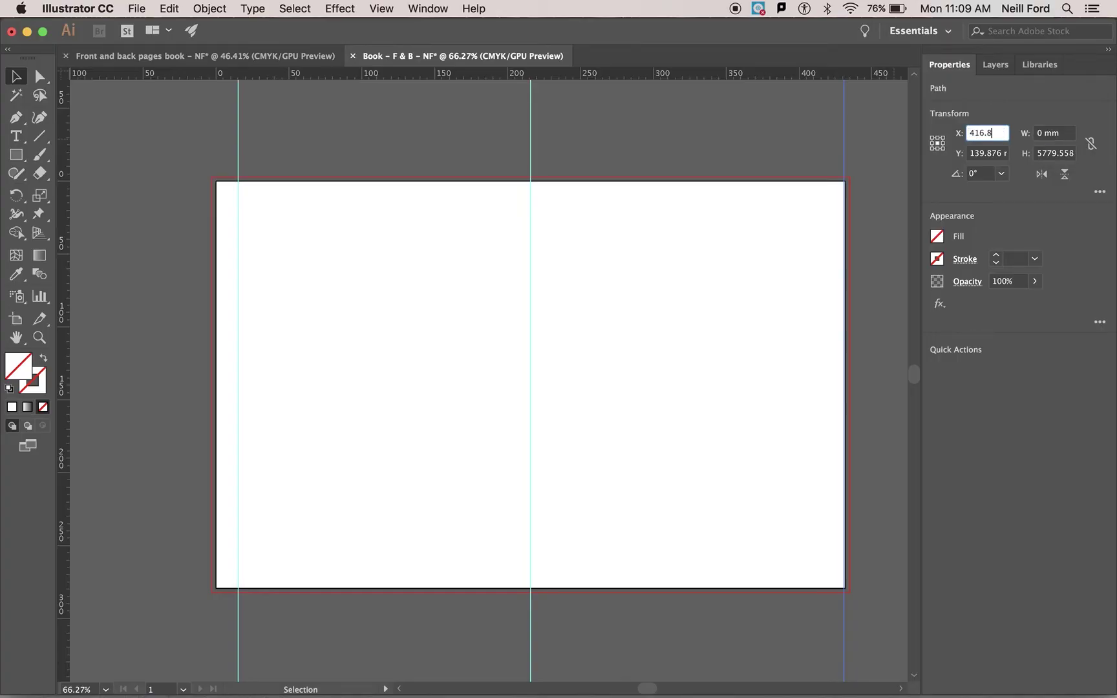
pyautogui.press('Return')
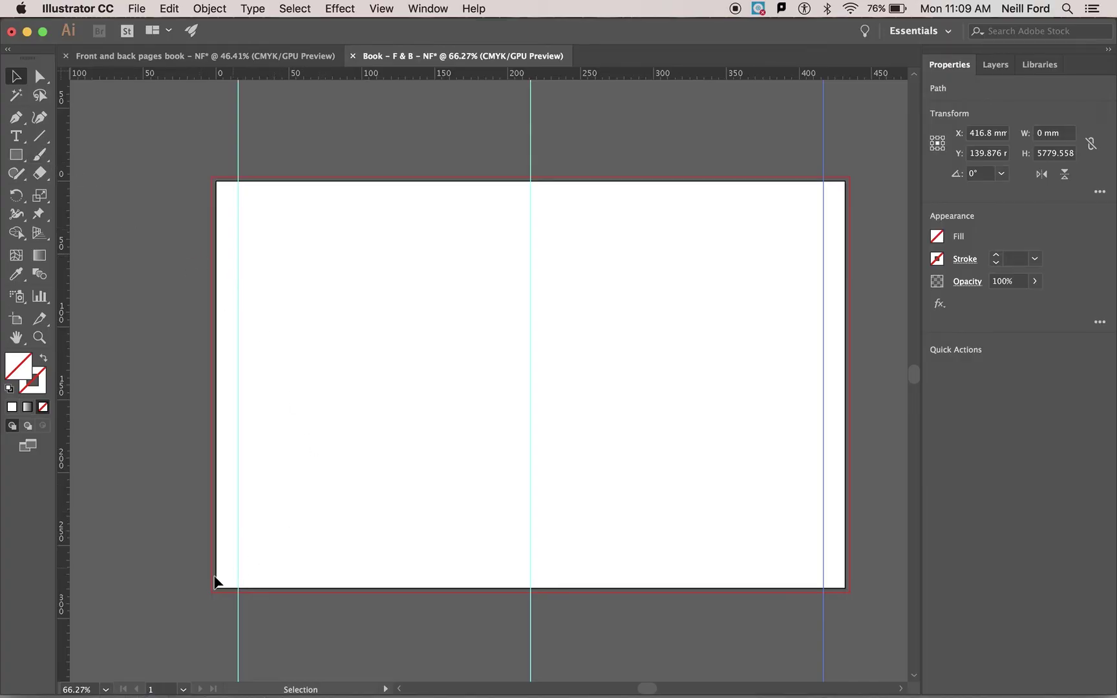
# Place horizontal margin guides at Y 15 mm and Y 264 mm
pyautogui.doubleClick(64, 181)
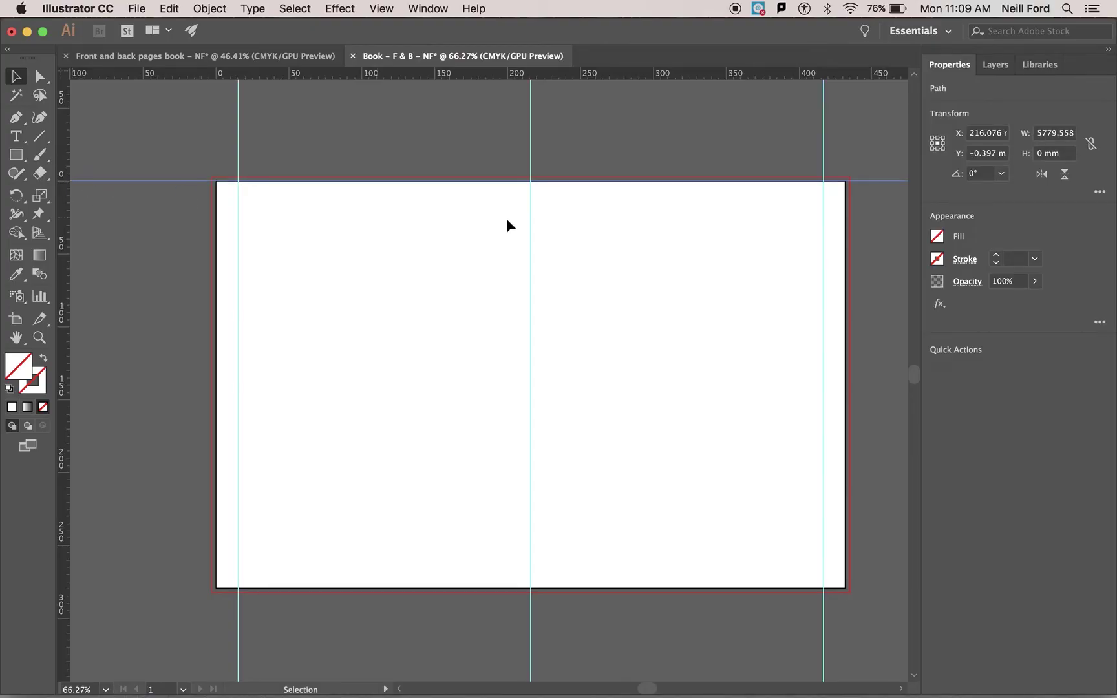
pyautogui.click(977, 154)
pyautogui.write('15')
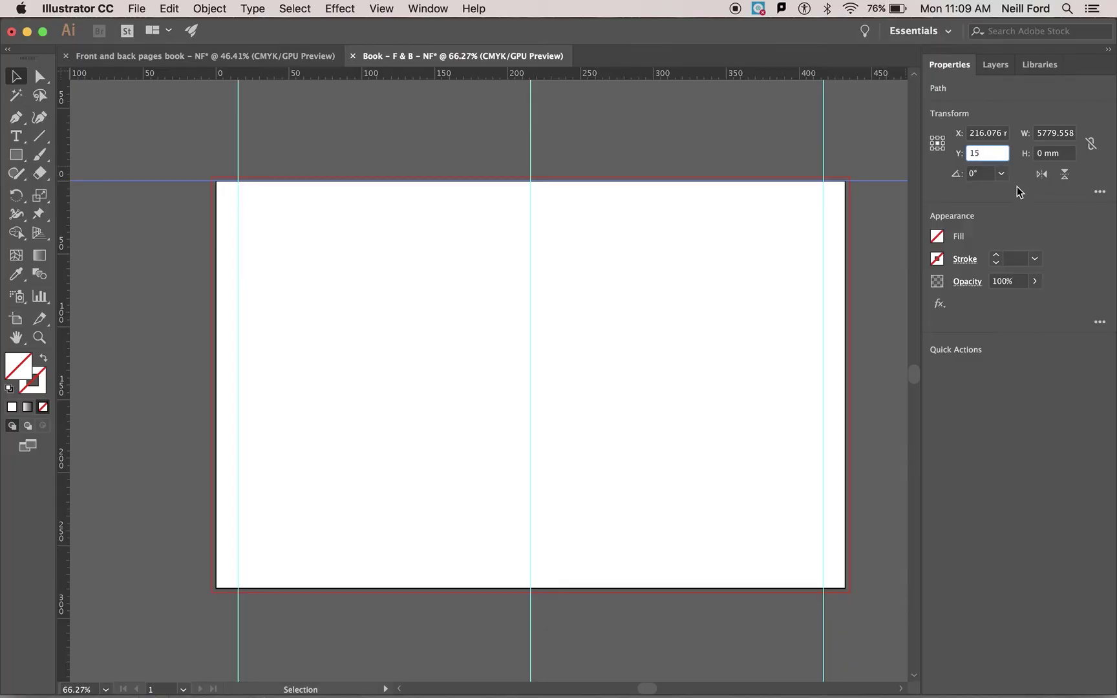
pyautogui.press('Return')
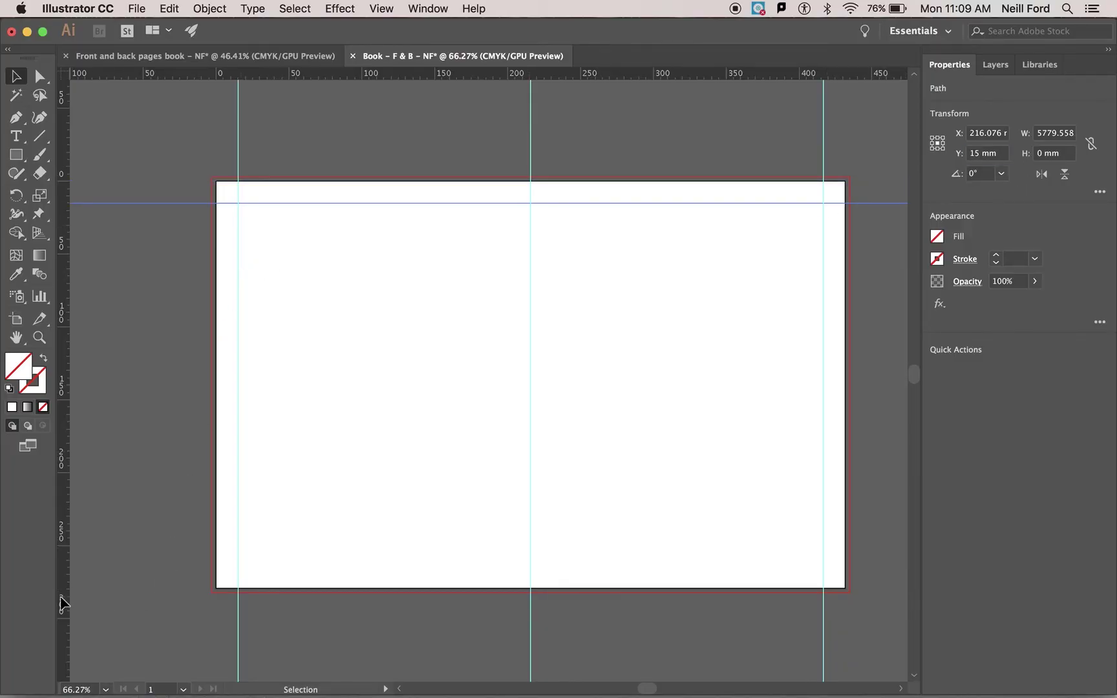
pyautogui.moveTo(62, 601); pyautogui.dragTo(62, 596)
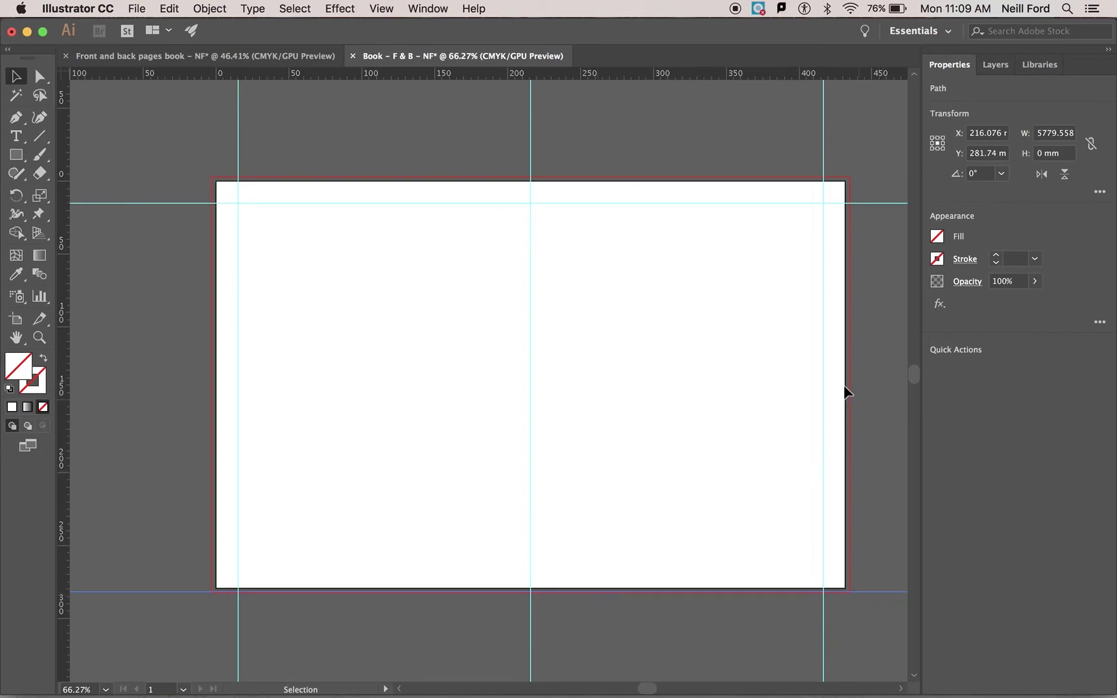
pyautogui.click(987, 153)
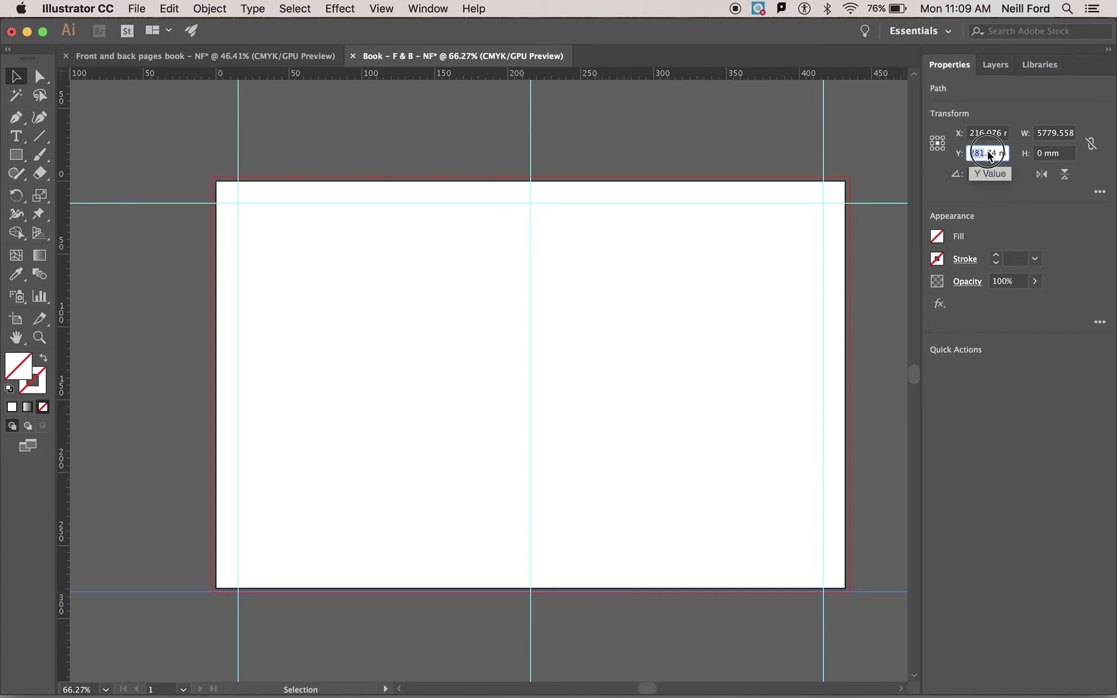
pyautogui.write('264')
pyautogui.press('Return')
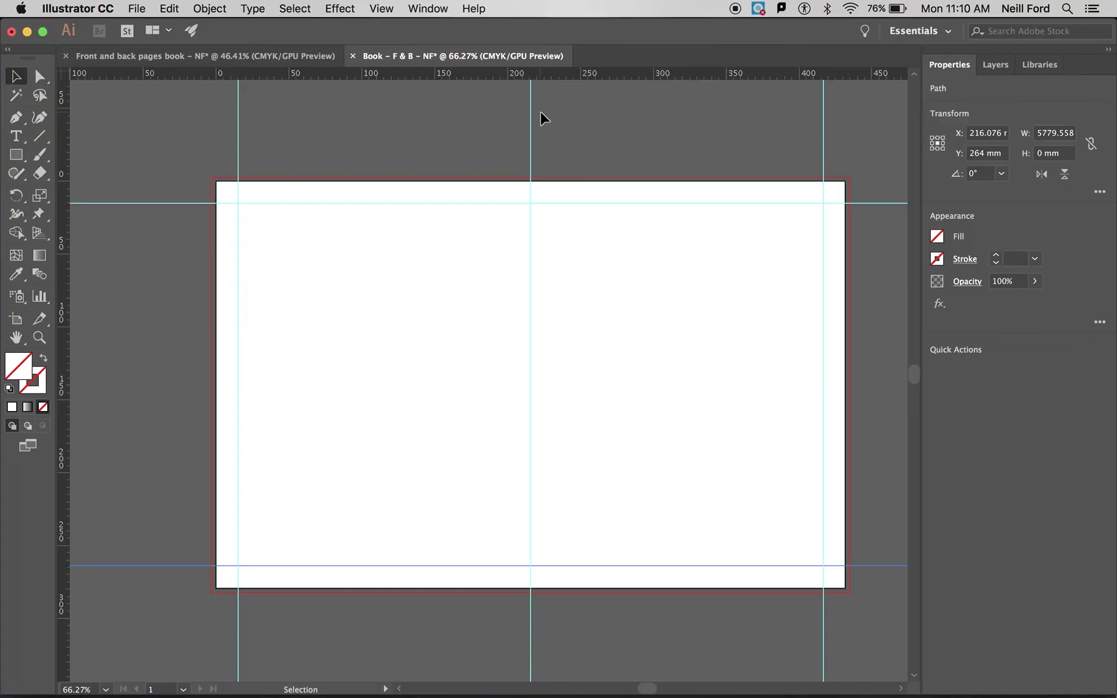
# Add inner gutter guides at X 206 mm and X 225 mm around the fold
pyautogui.click(519, 78)
pyautogui.moveTo(519, 78); pyautogui.dragTo(519, 82)
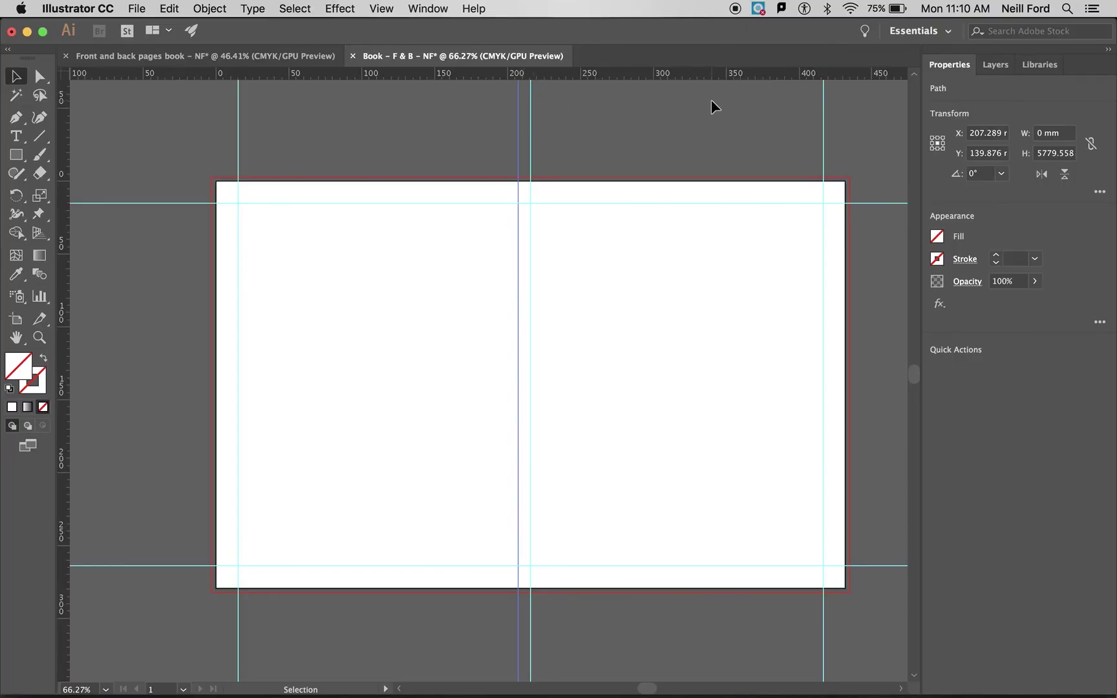
pyautogui.click(975, 137)
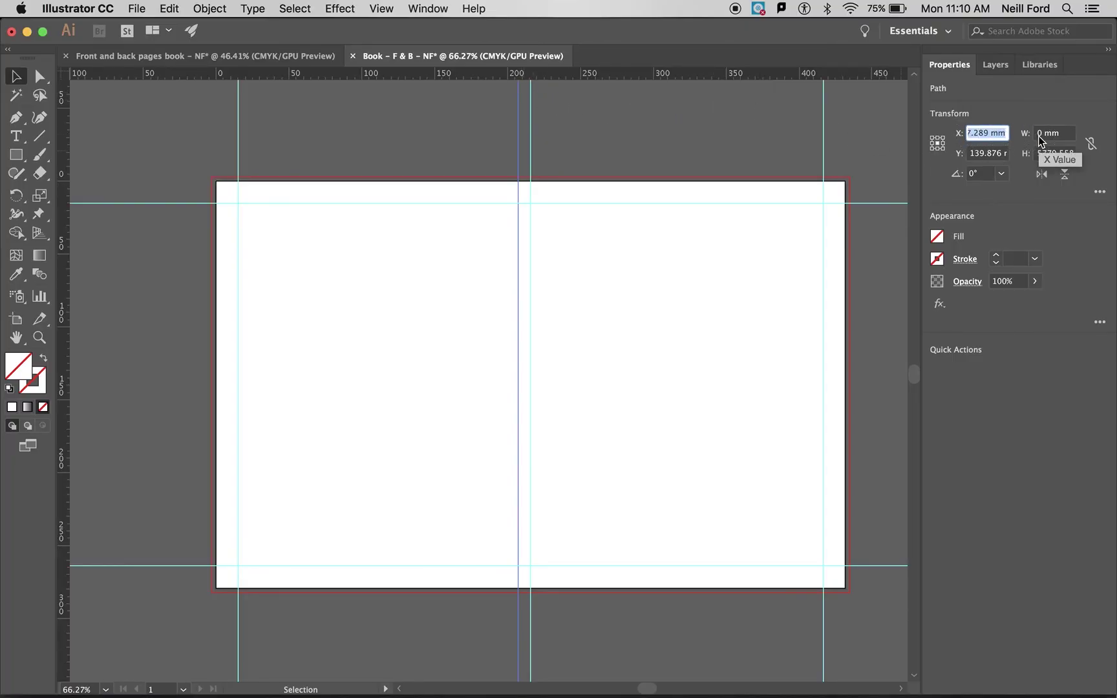
pyautogui.write('206')
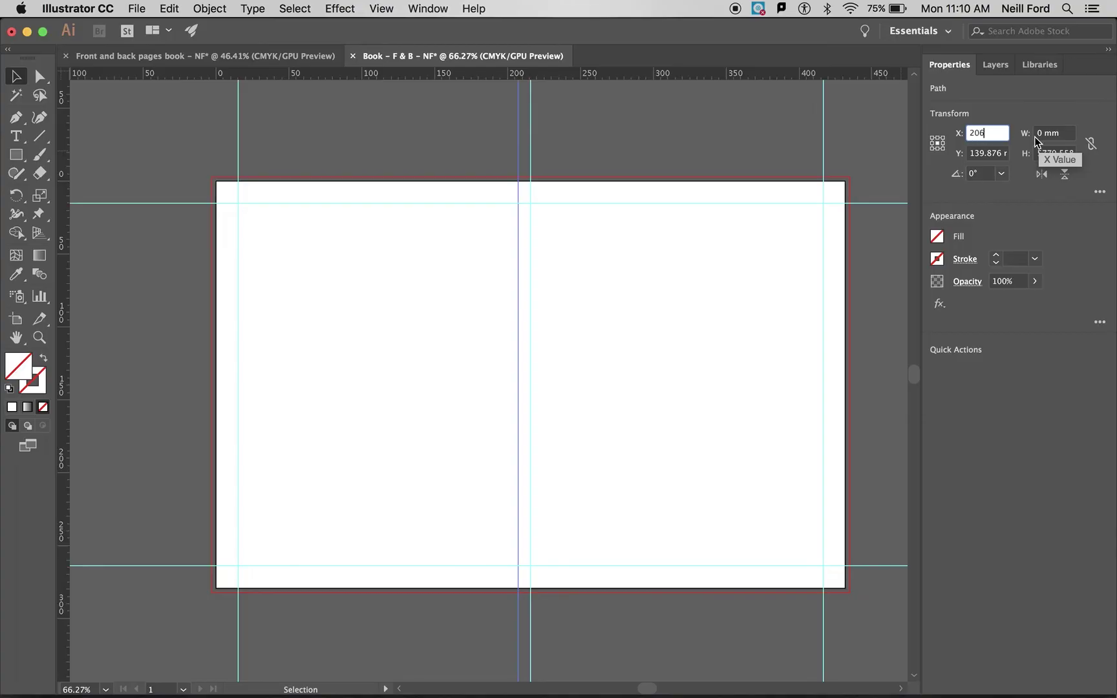
pyautogui.click(711, 115)
pyautogui.doubleClick(542, 75)
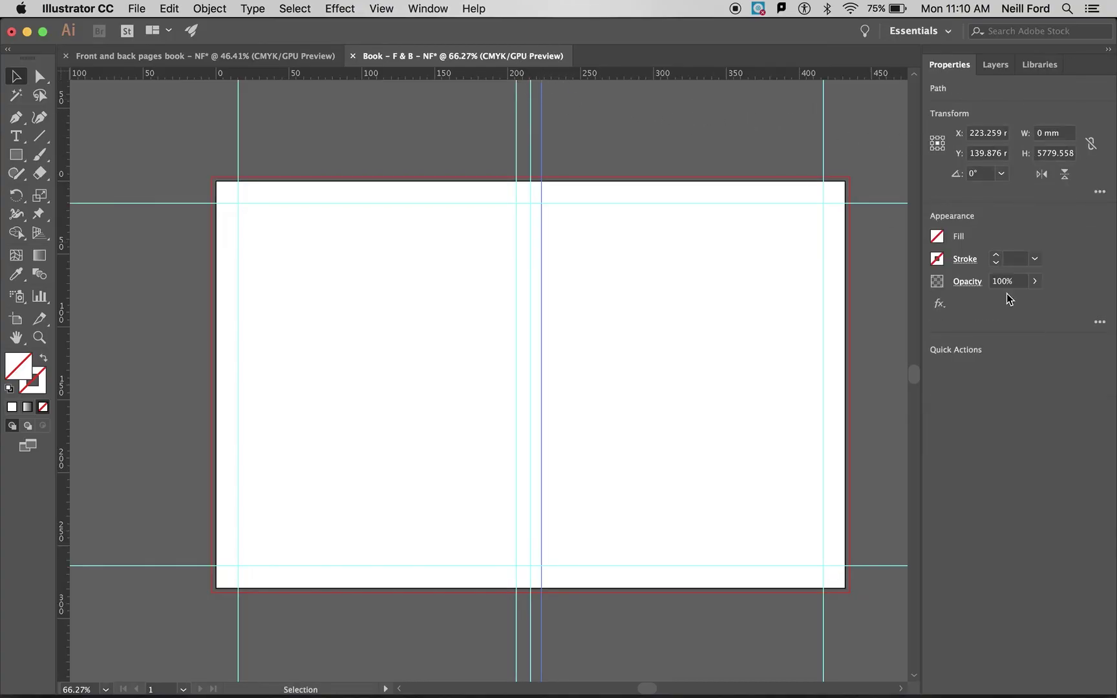
pyautogui.click(985, 133)
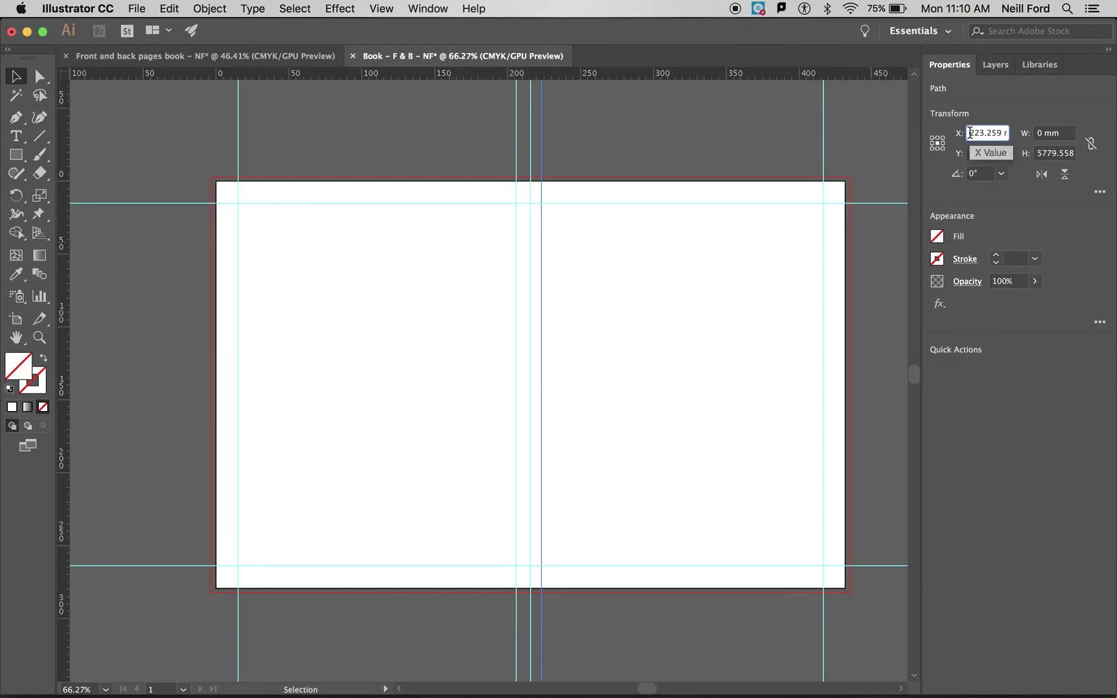
pyautogui.write('225')
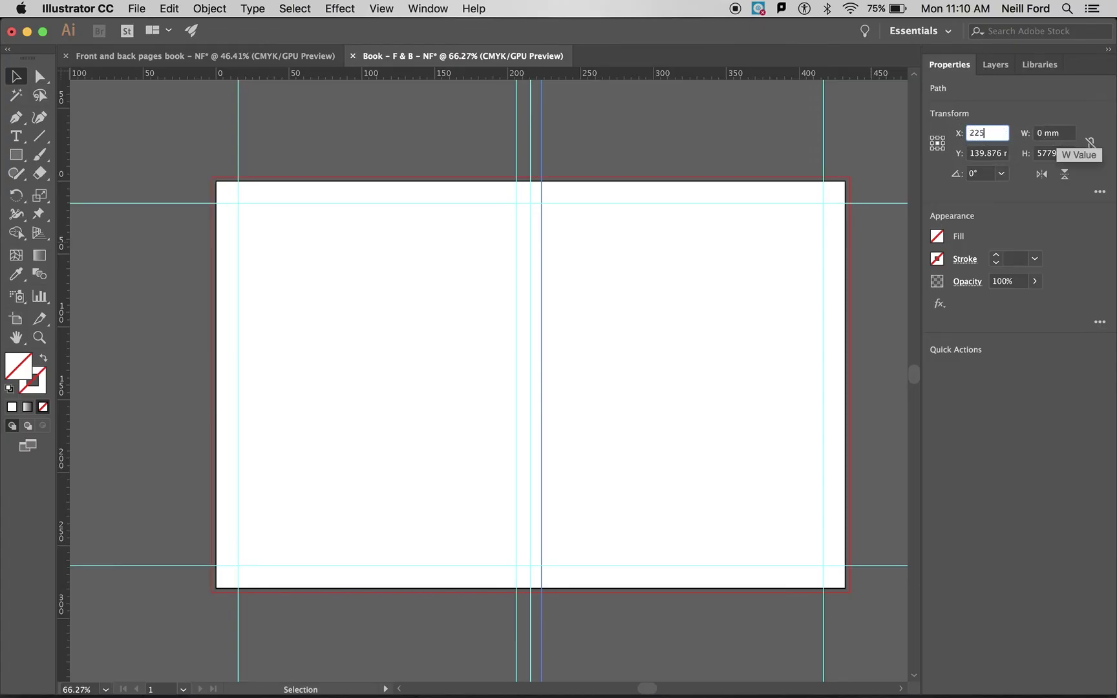
pyautogui.press('Return')
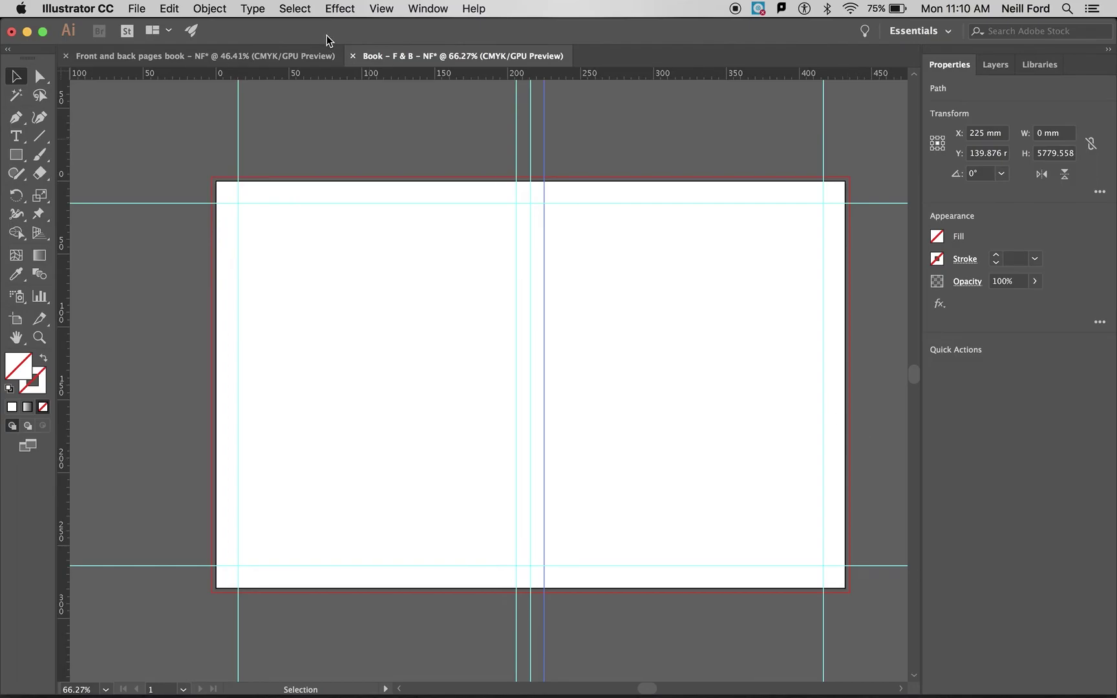
# Choose View > Guides > Lock Guides and verify Unlock Guides now appears
pyautogui.click(380, 8)
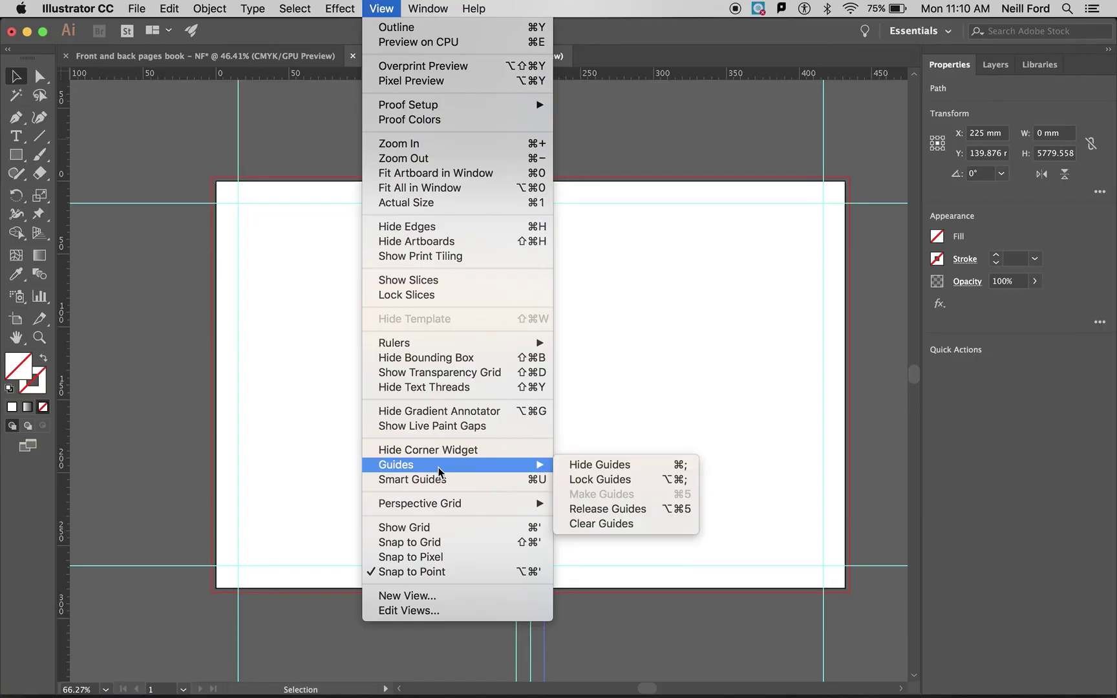
pyautogui.moveTo(442, 466)
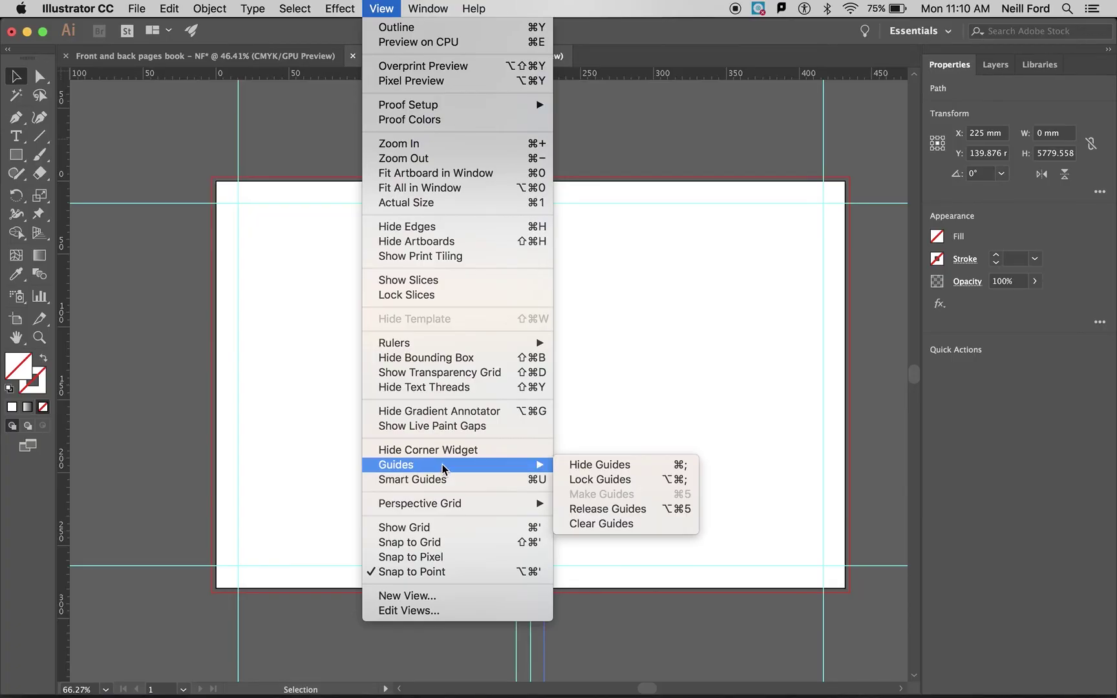
pyautogui.click(608, 479)
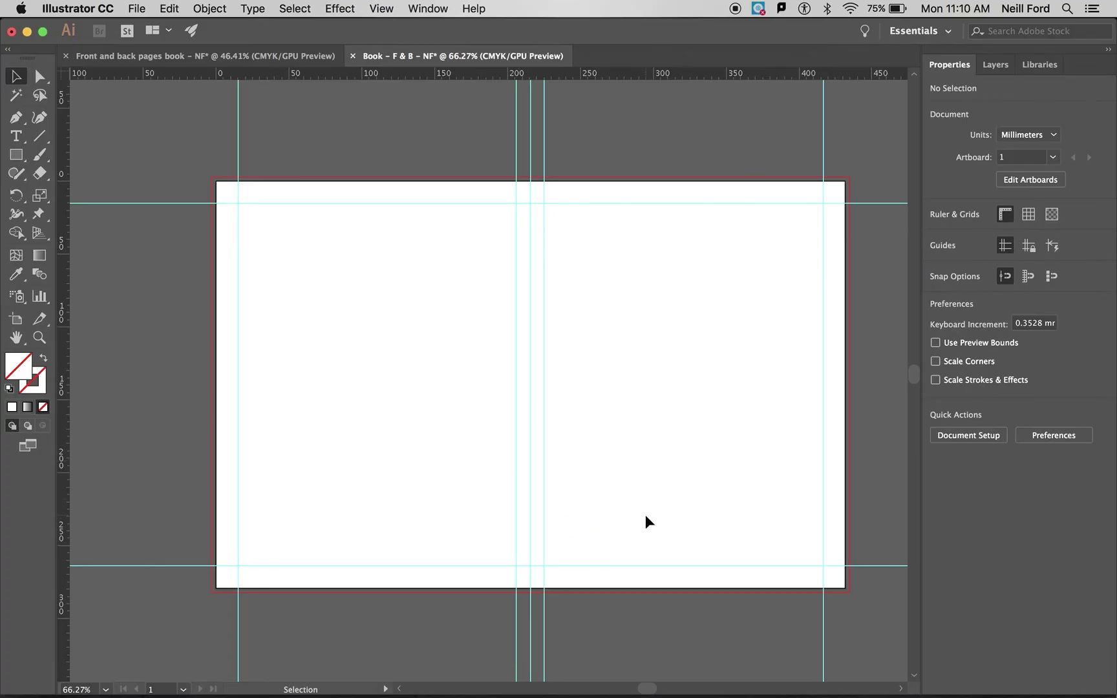
pyautogui.click(382, 8)
pyautogui.moveTo(423, 465)
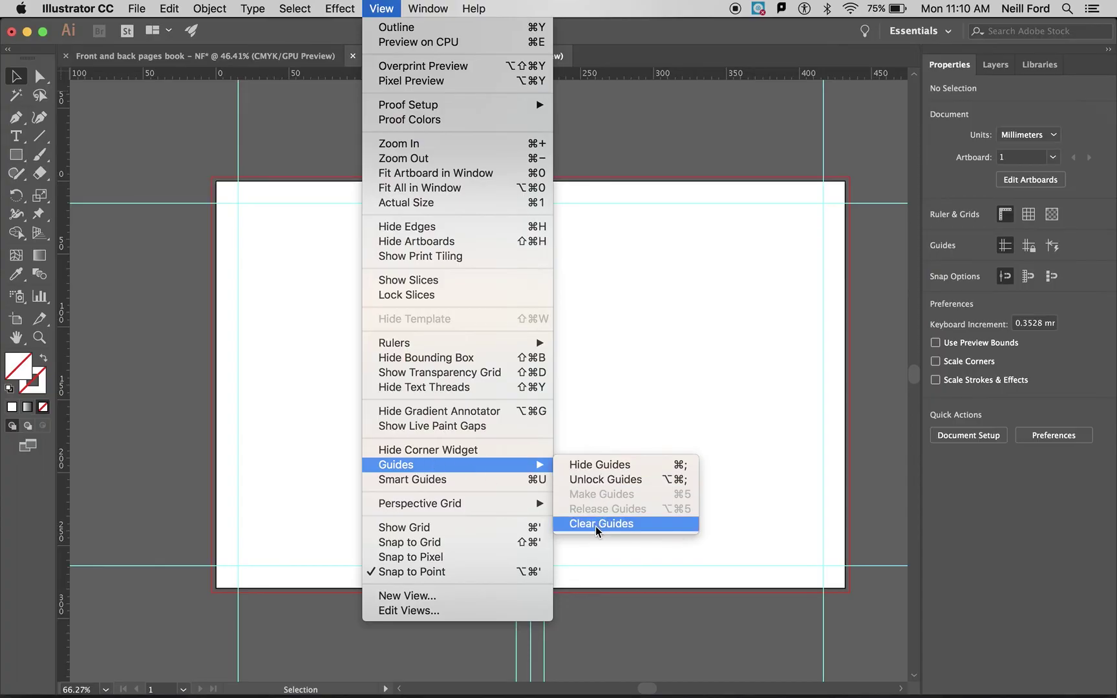
pyautogui.click(693, 103)
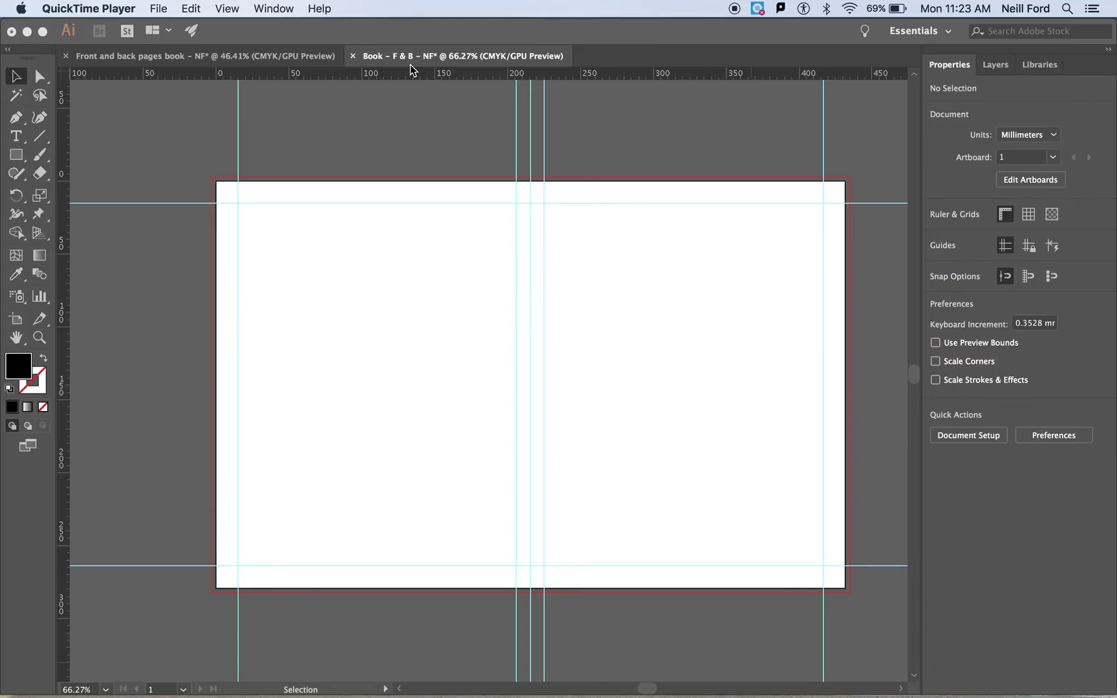
# Show the Control bar from the Window menu
pyautogui.click(291, 71)
pyautogui.click(428, 8)
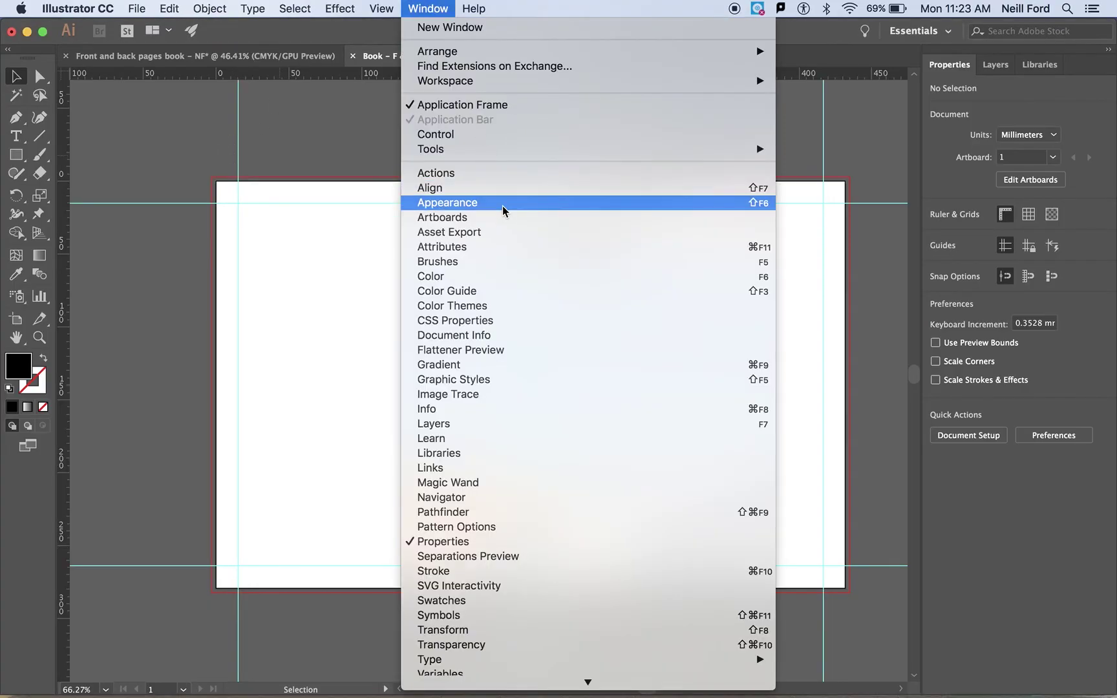
pyautogui.click(488, 135)
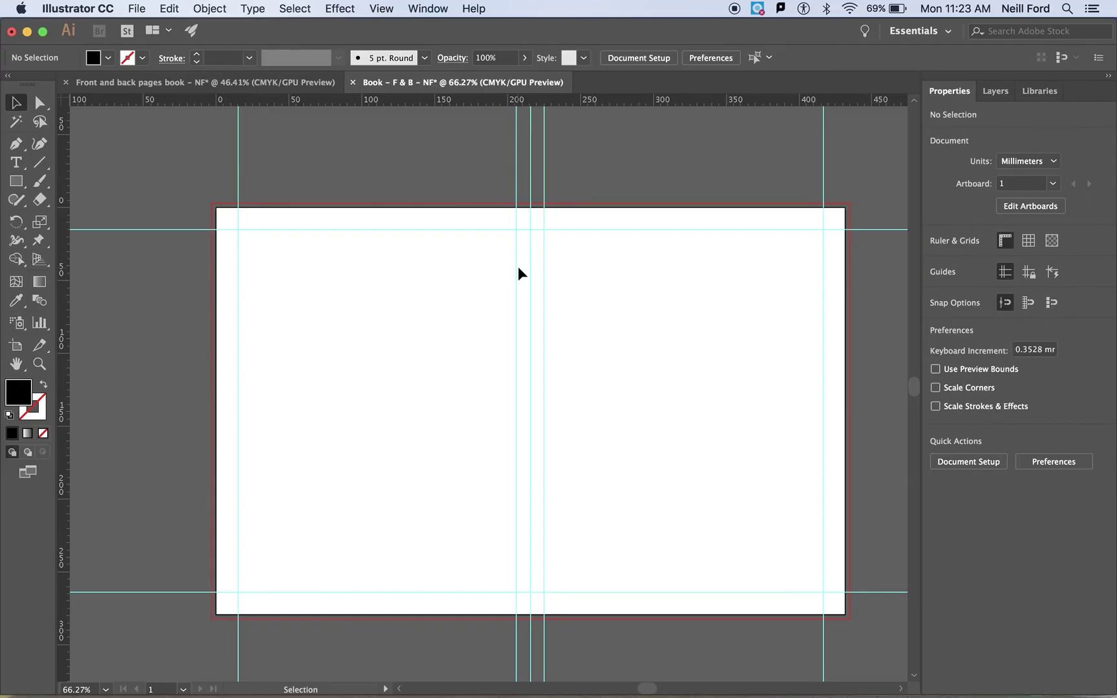
# Add the point text 'FRONT PAGE' on the right page
pyautogui.click(16, 163)
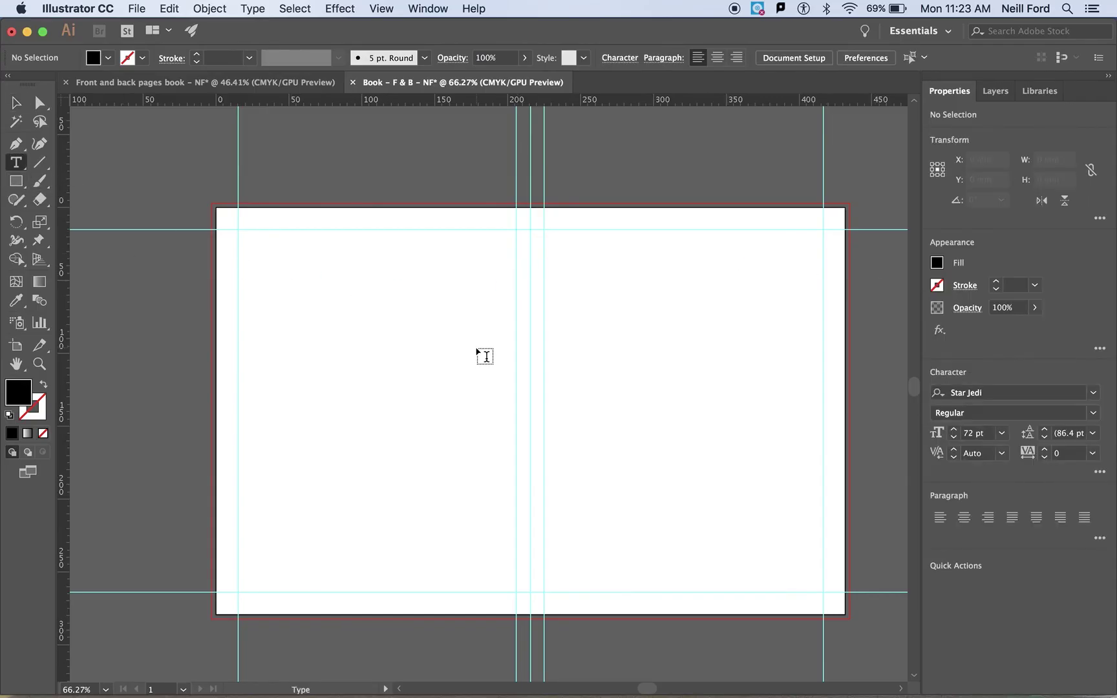
pyautogui.click(622, 311)
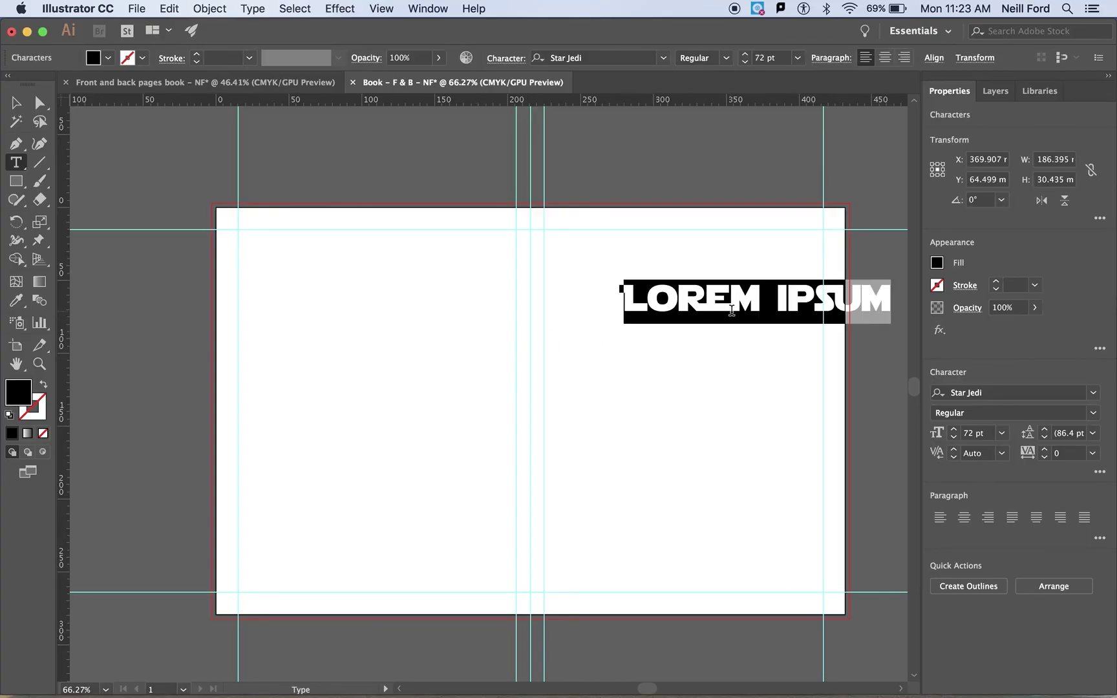
pyautogui.press('Escape')
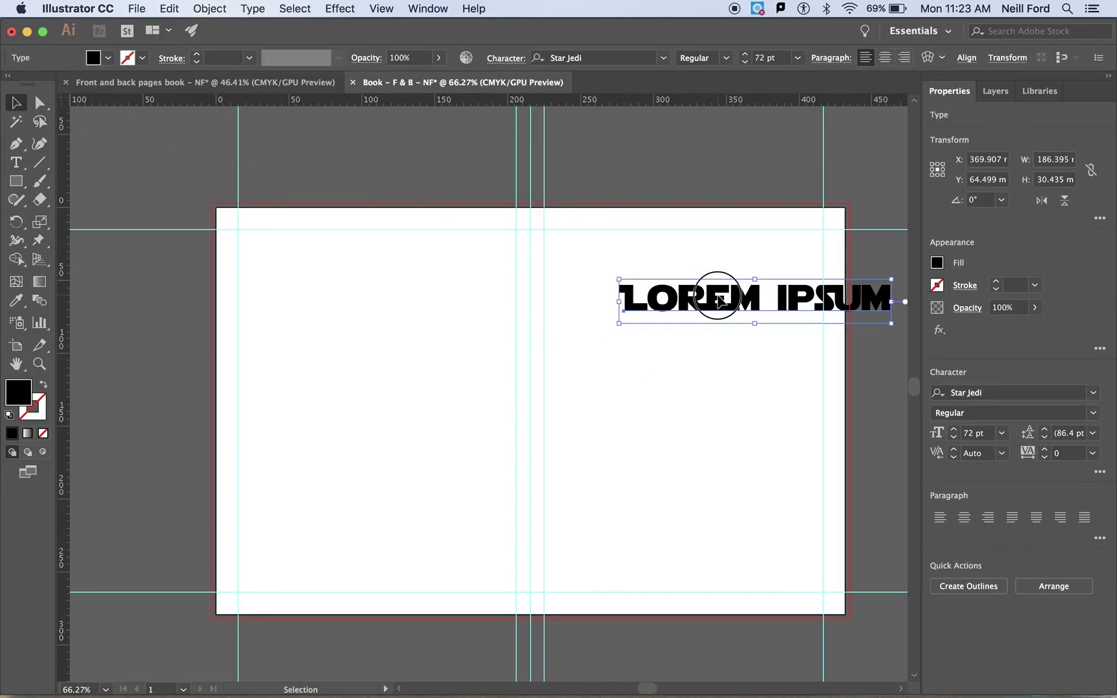
pyautogui.moveTo(719, 297); pyautogui.dragTo(639, 300)
pyautogui.press('t')
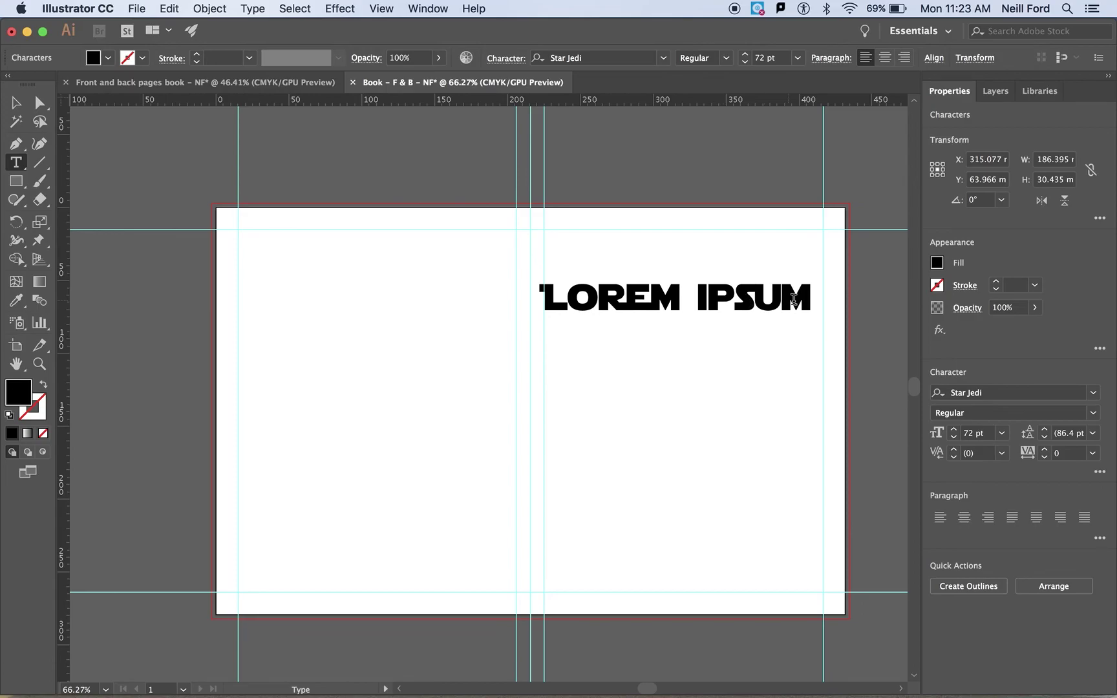
pyautogui.moveTo(807, 300); pyautogui.dragTo(552, 304)
pyautogui.write('FRON')
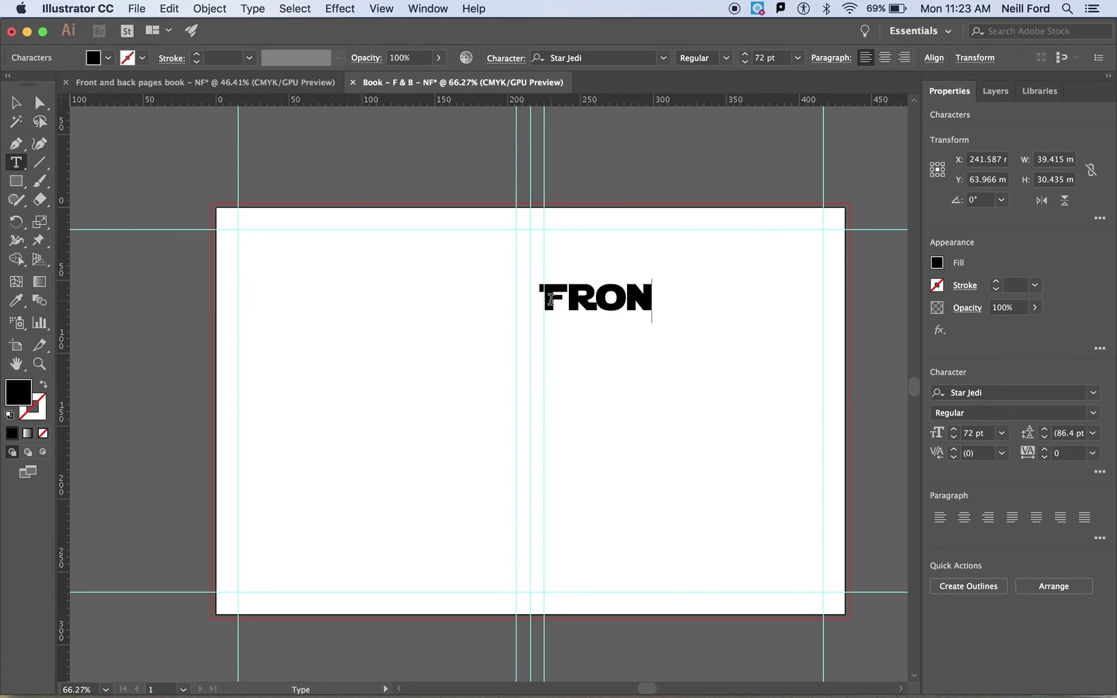
pyautogui.write('T PAGE')
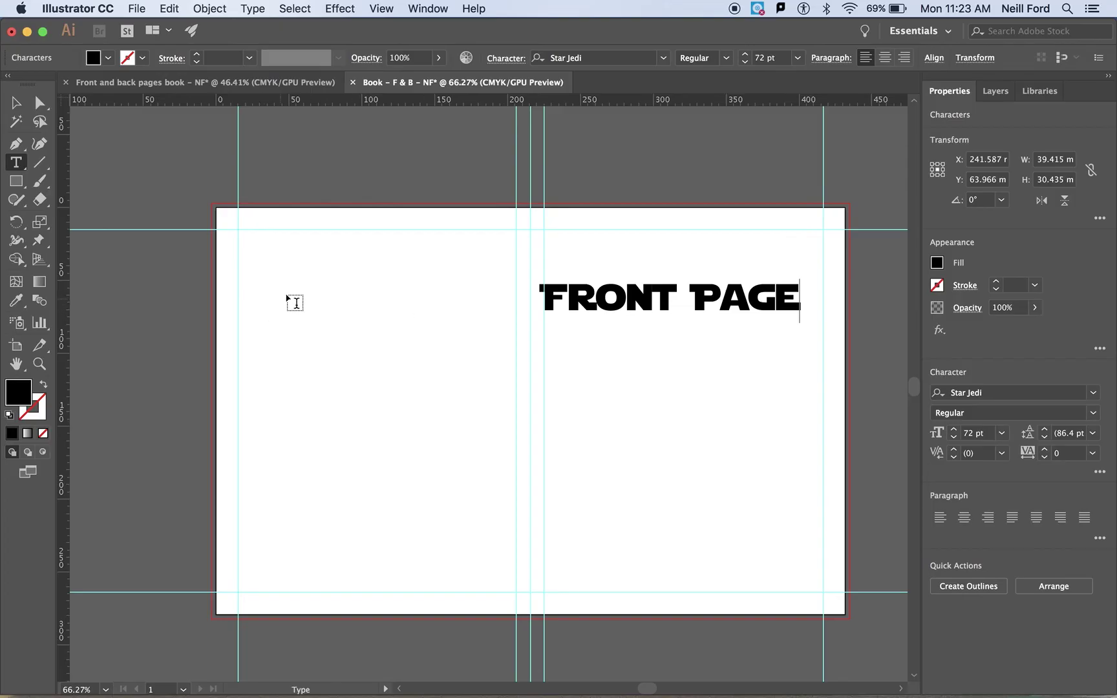
# Add 'BACK PAGE' on the left page and move it up and left
pyautogui.click(291, 310)
pyautogui.write('B')
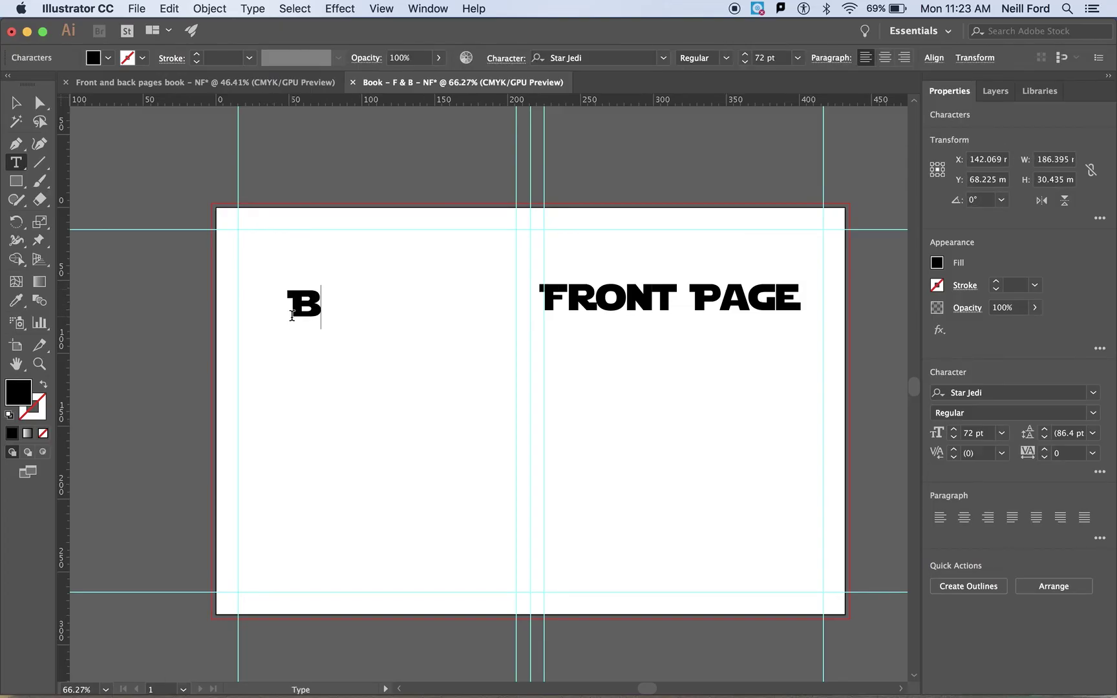
pyautogui.write('ACK PAGE')
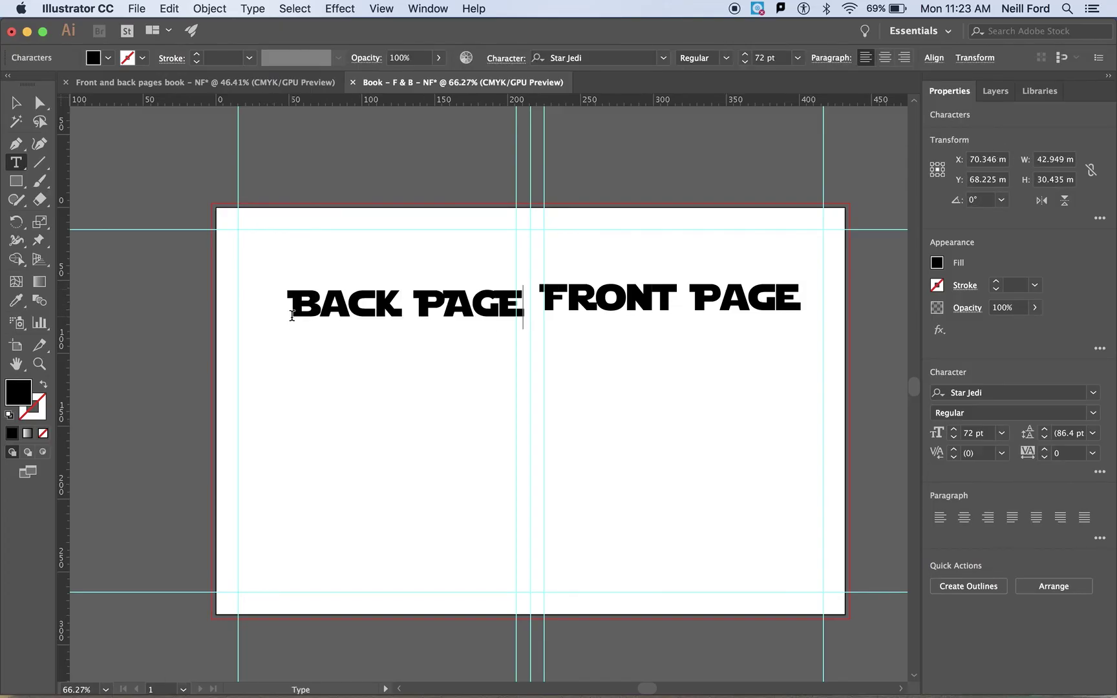
pyautogui.click(16, 102)
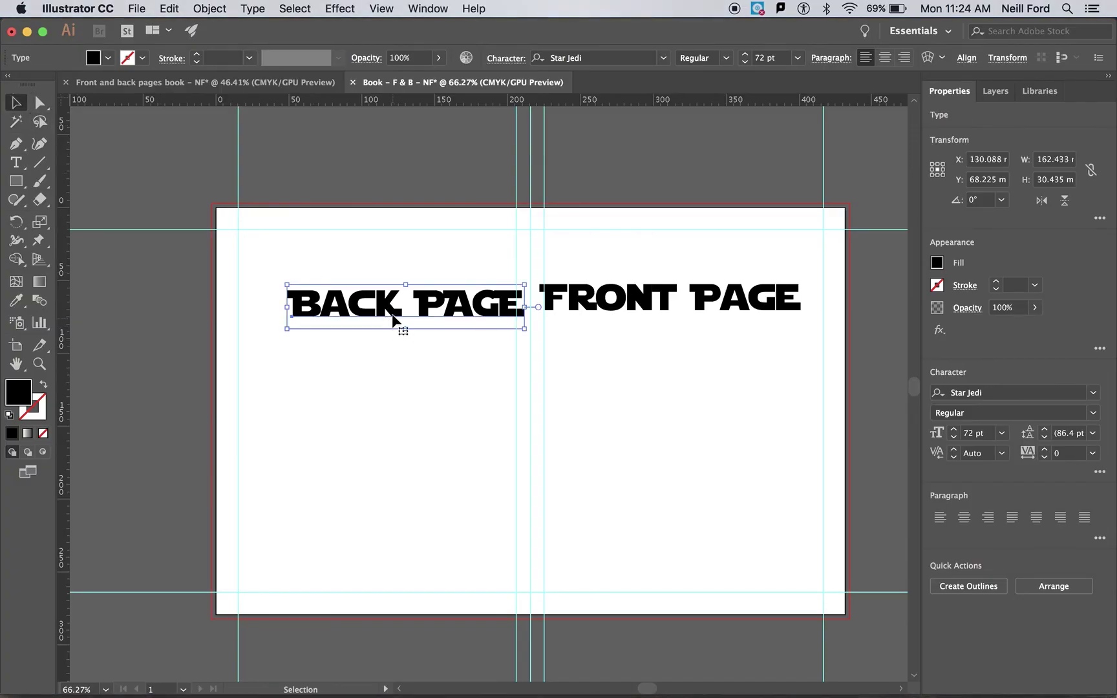
pyautogui.moveTo(391, 313); pyautogui.dragTo(349, 288)
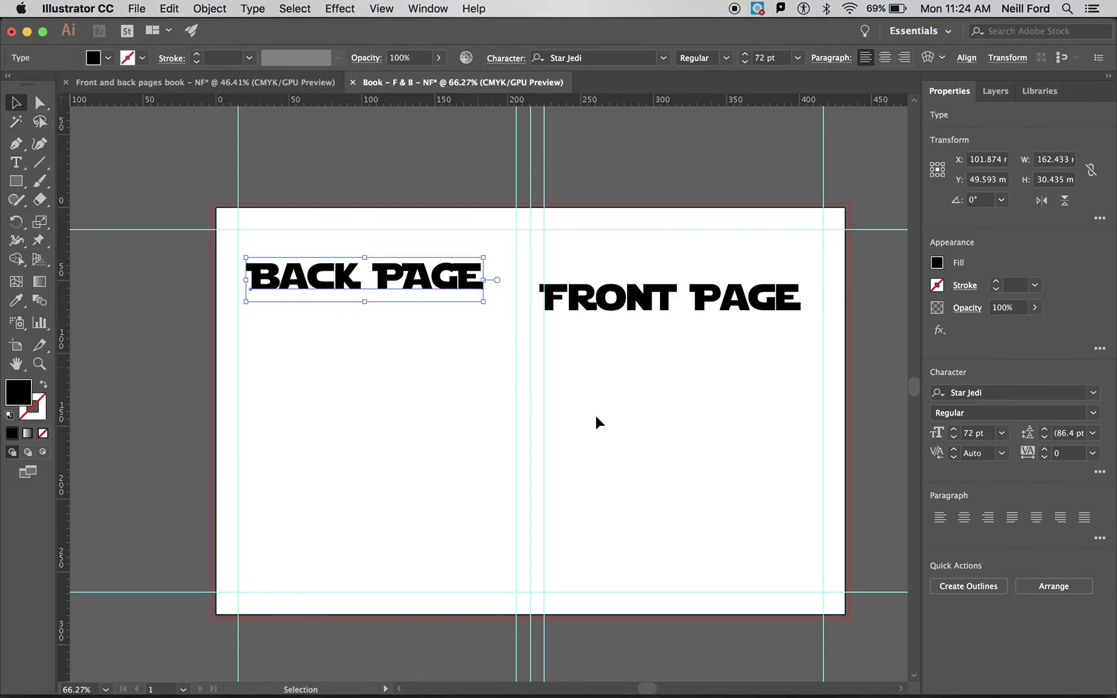
pyautogui.click(970, 392)
# Drag FRONT PAGE and BACK PAGE up to the top guide, keeping 72 pt size
pyautogui.click(698, 377)
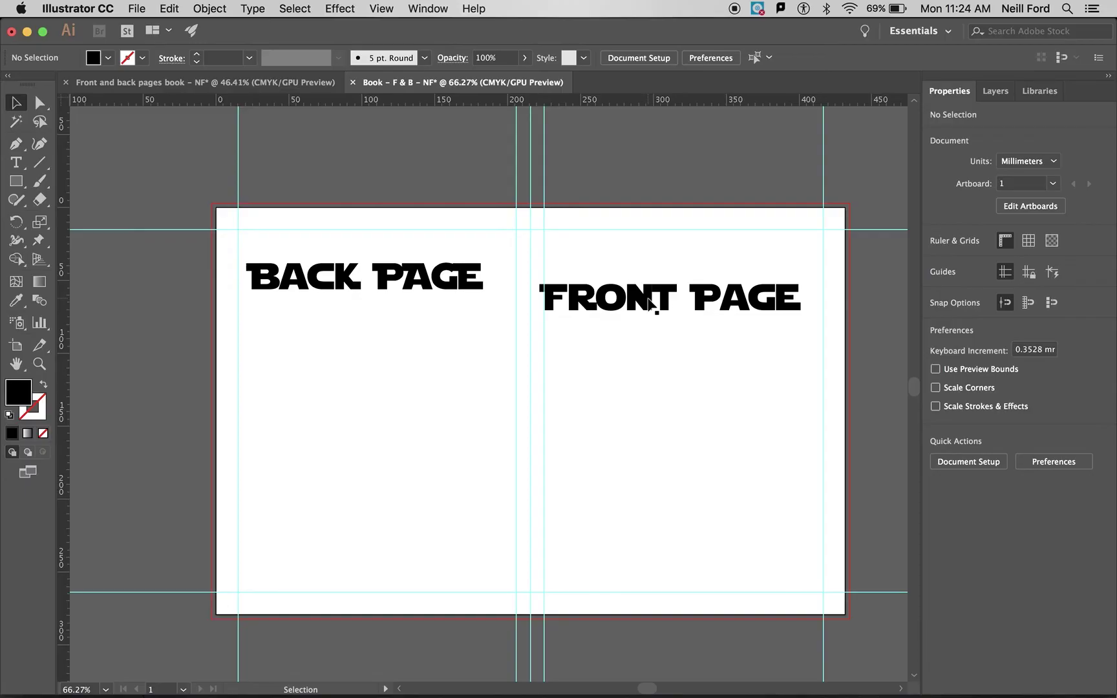
pyautogui.moveTo(652, 303); pyautogui.dragTo(673, 254)
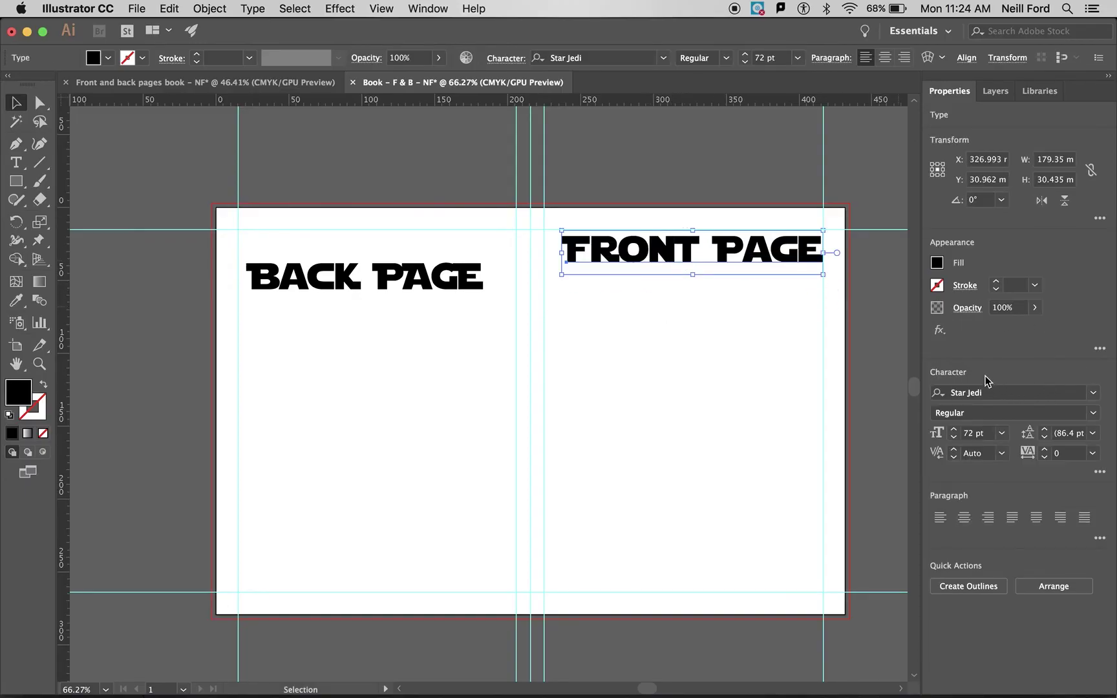
pyautogui.click(1001, 433)
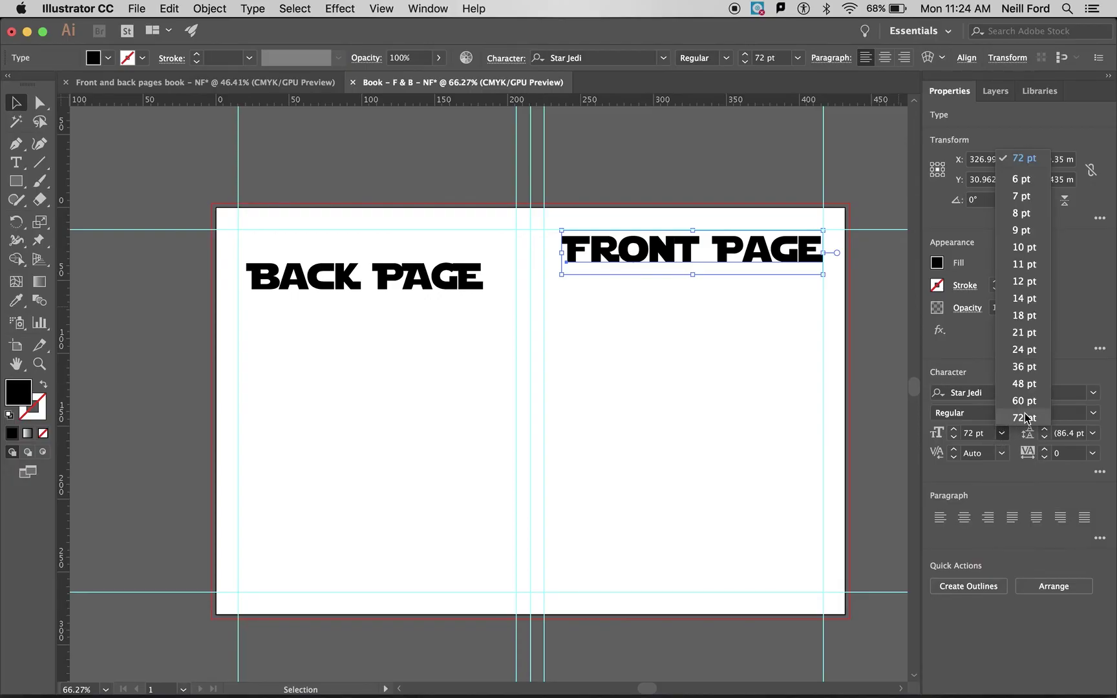
pyautogui.click(964, 352)
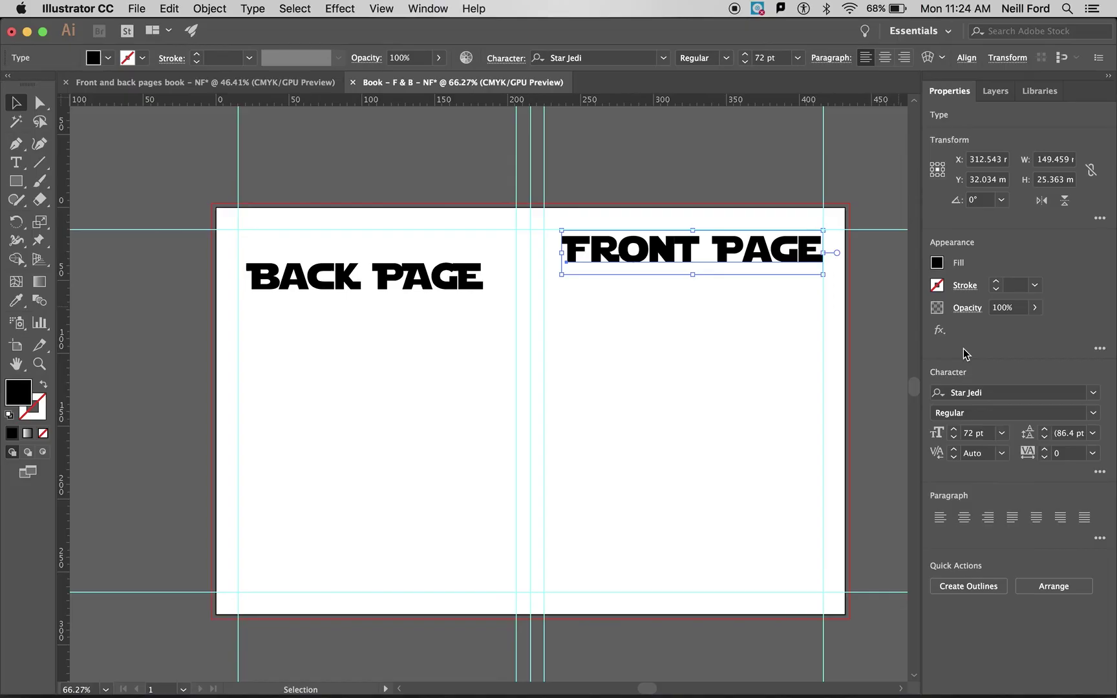
pyautogui.click(657, 251)
pyautogui.moveTo(656, 251)
pyautogui.mouseDown()
pyautogui.moveTo(649, 259)
pyautogui.moveTo(643, 230)
pyautogui.moveTo(656, 228)
pyautogui.mouseUp()
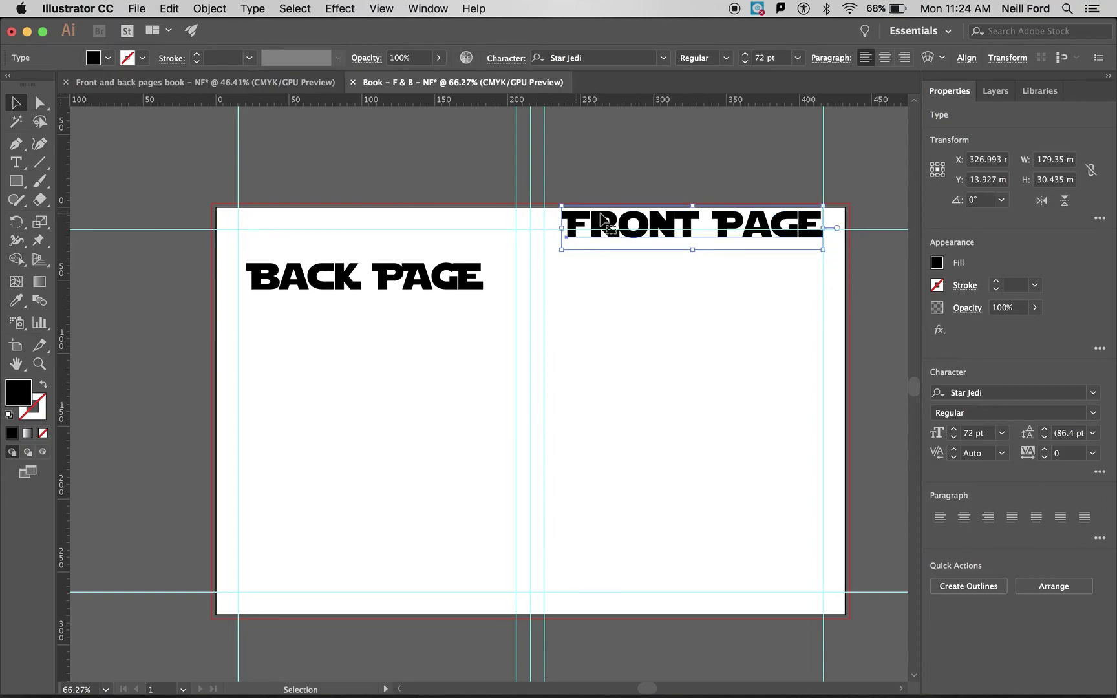
pyautogui.moveTo(639, 223); pyautogui.dragTo(618, 292)
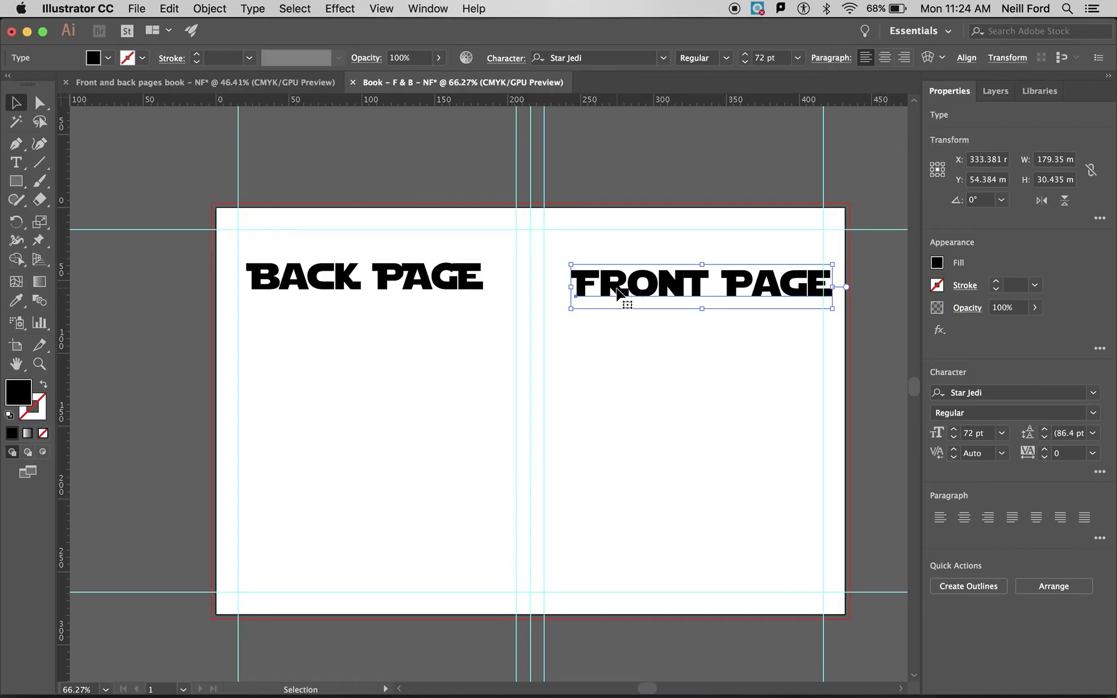
pyautogui.moveTo(618, 292); pyautogui.dragTo(592, 253)
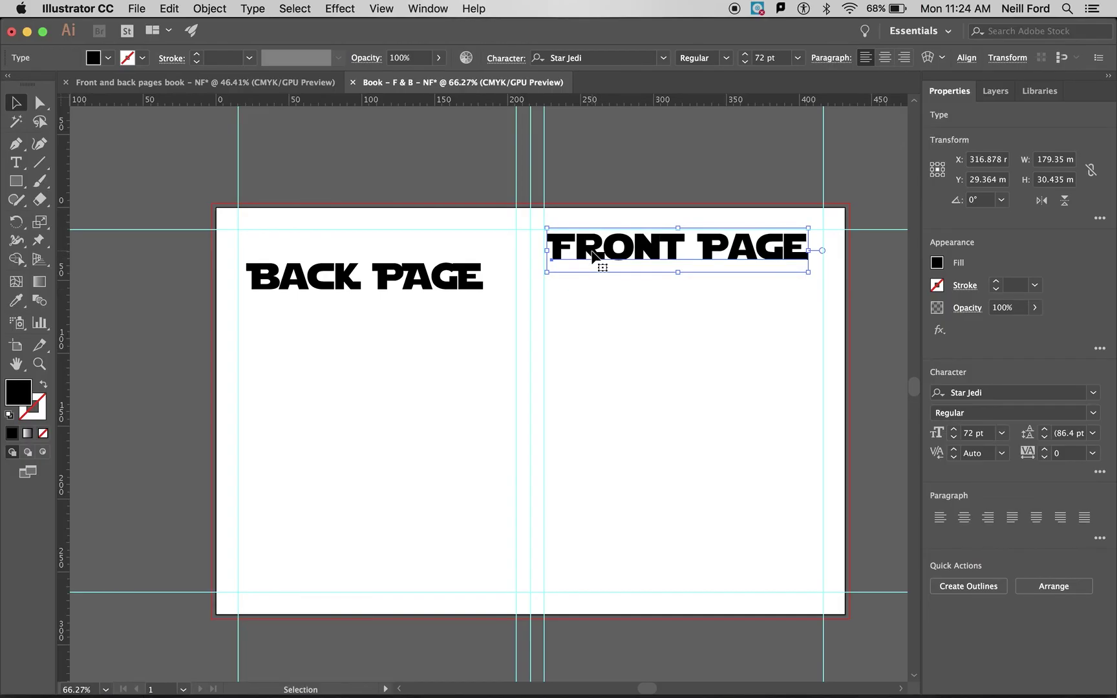
pyautogui.moveTo(790, 253); pyautogui.dragTo(797, 260)
pyautogui.click(691, 333)
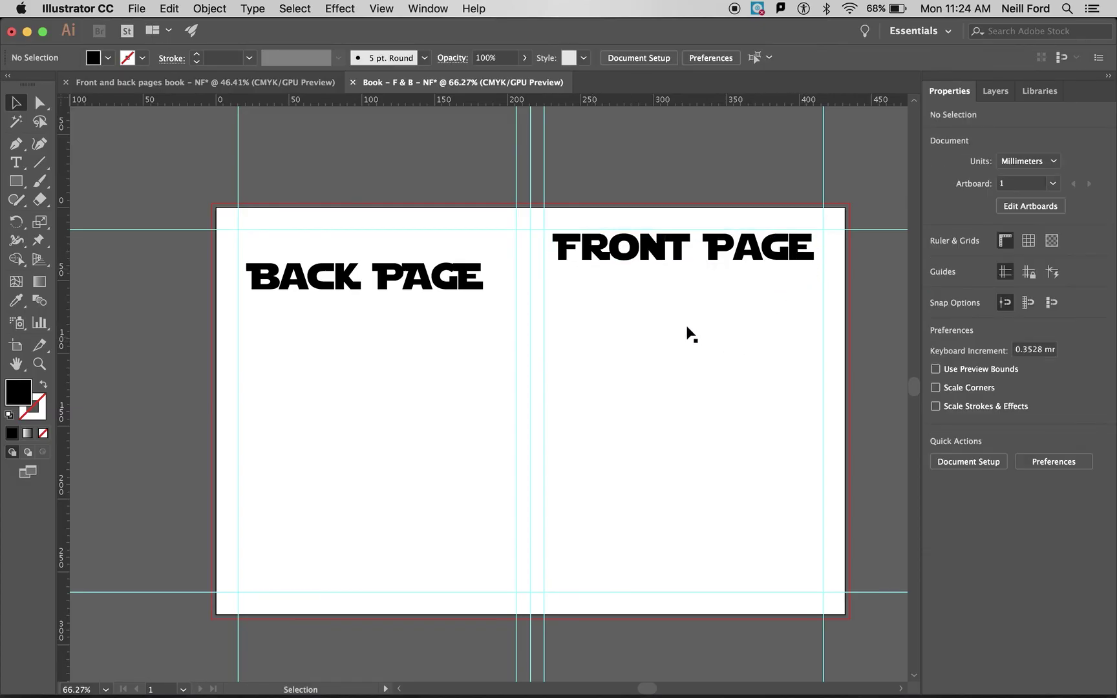
pyautogui.moveTo(378, 277); pyautogui.dragTo(377, 247)
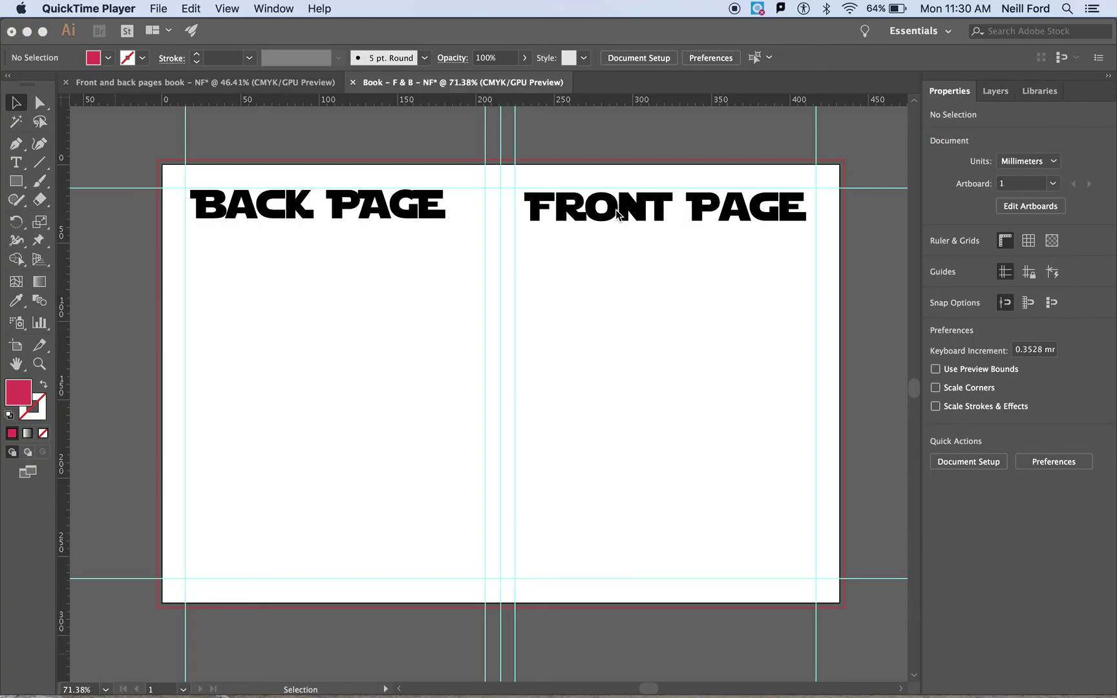
# Draw a pink rectangle over the front page to the bleed and send it to back
pyautogui.click(18, 191)
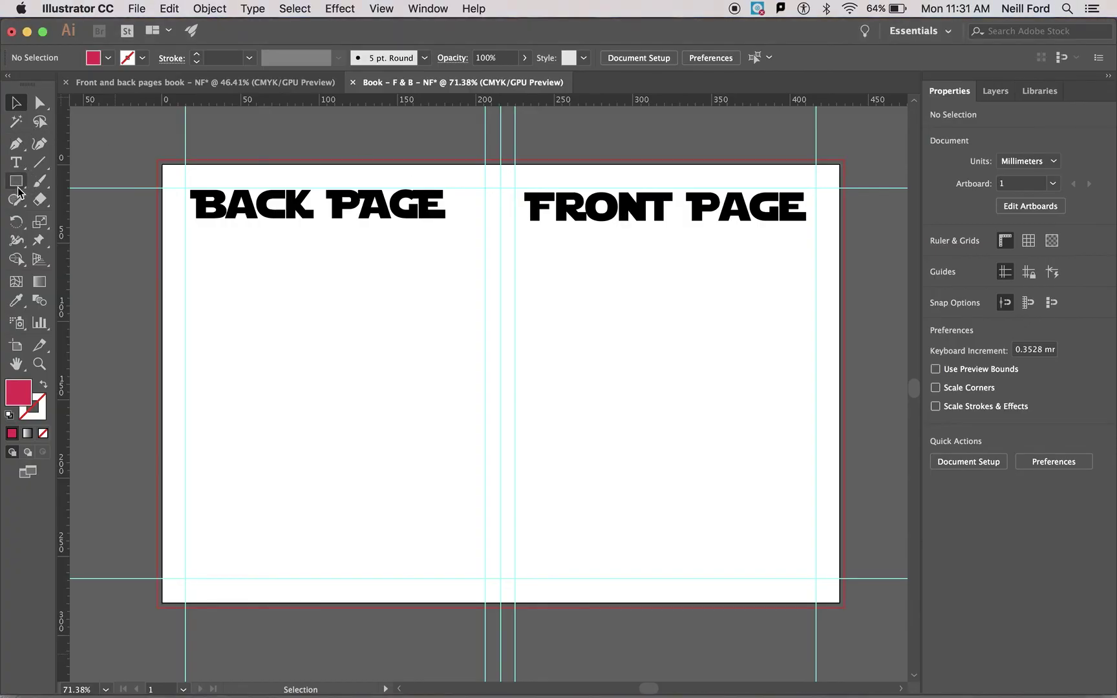
pyautogui.click(17, 183)
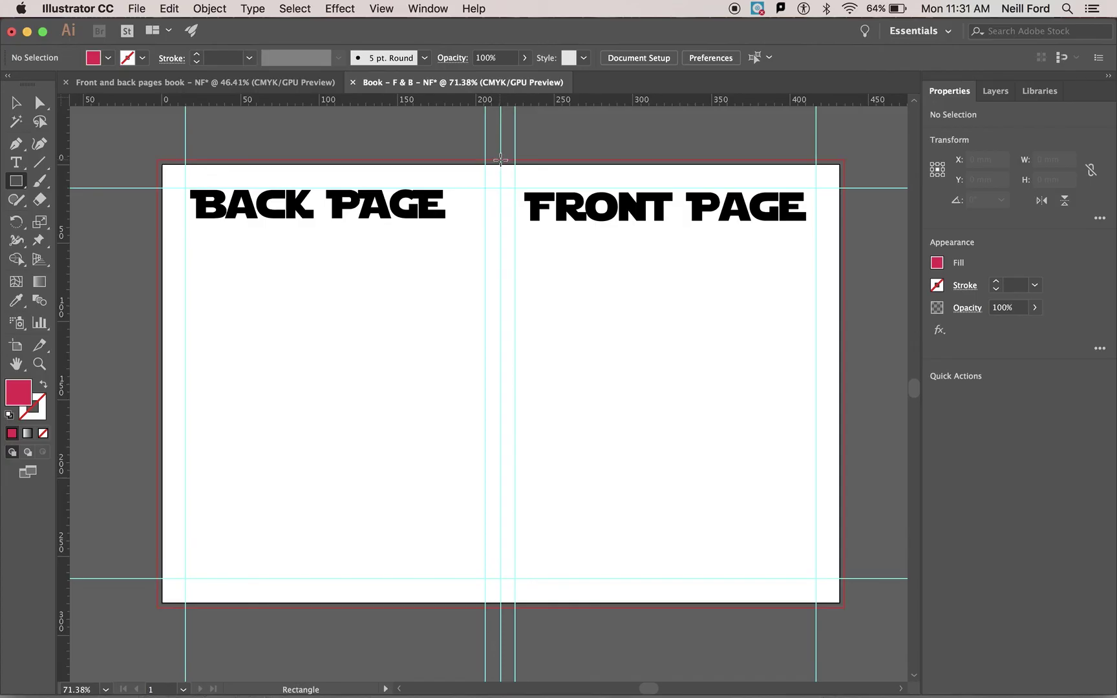
pyautogui.moveTo(500, 159); pyautogui.dragTo(844, 612)
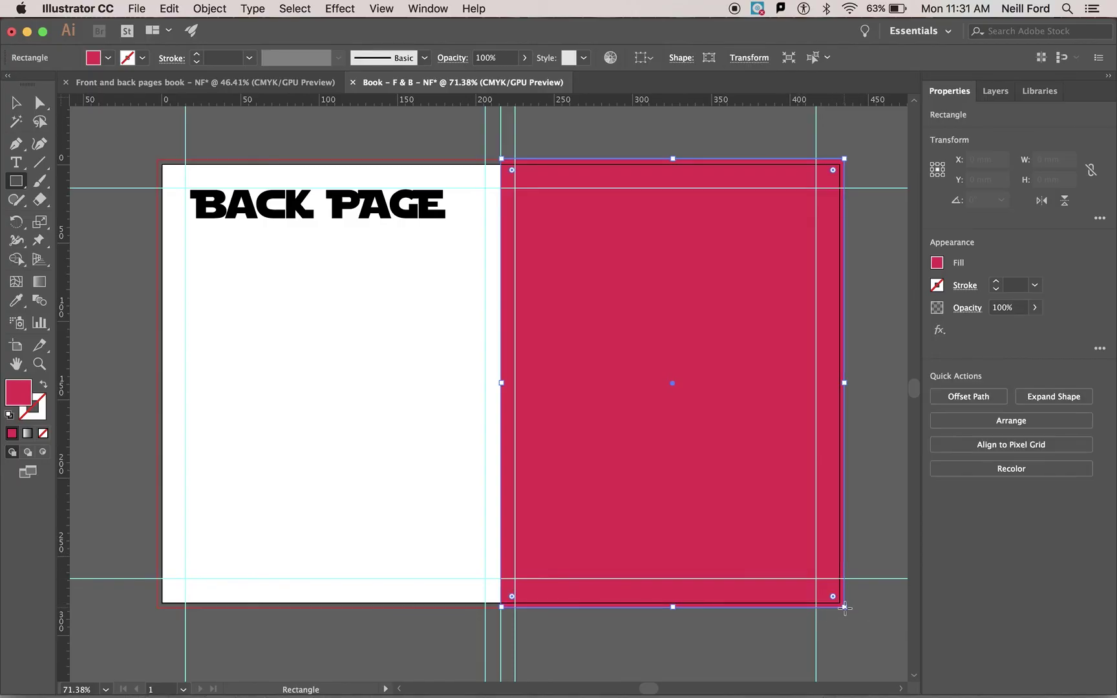
pyautogui.rightClick(572, 294)
pyautogui.moveTo(655, 529)
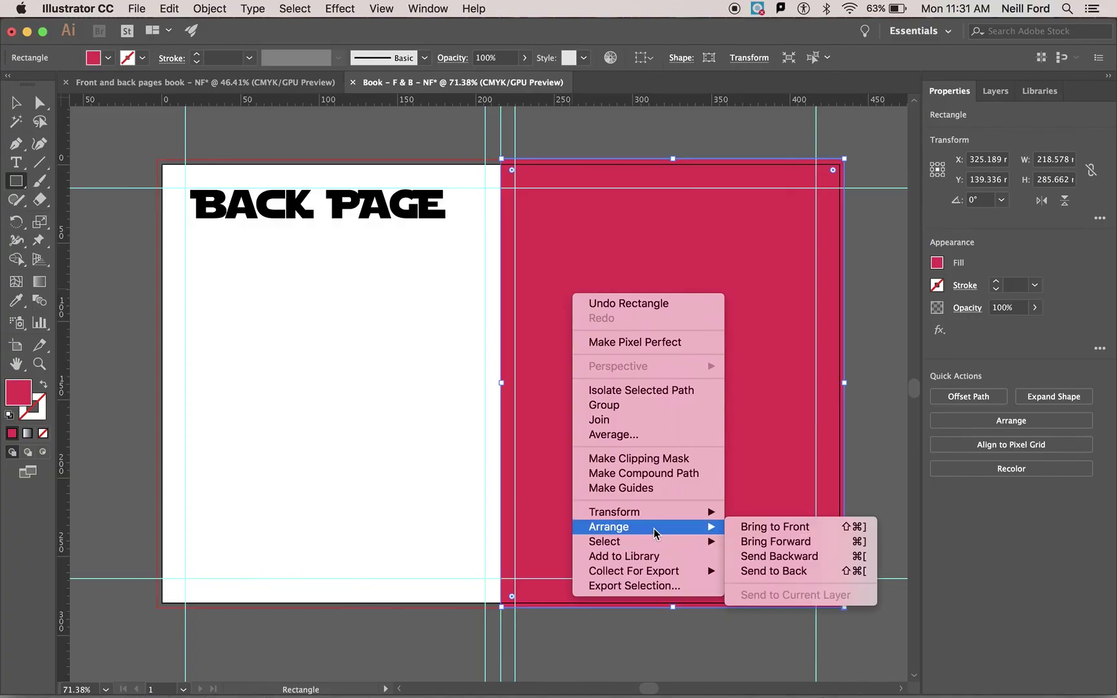
pyautogui.click(765, 572)
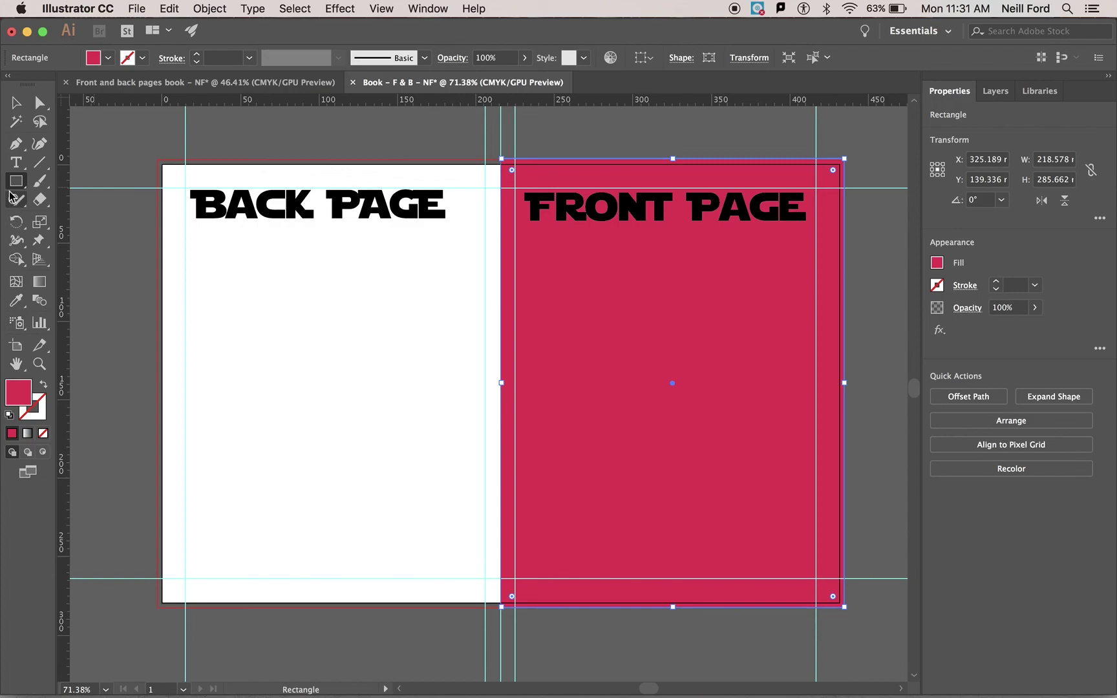
pyautogui.moveTo(16, 181); pyautogui.dragTo(58, 216)
pyautogui.scroll(-2, 511, 384)
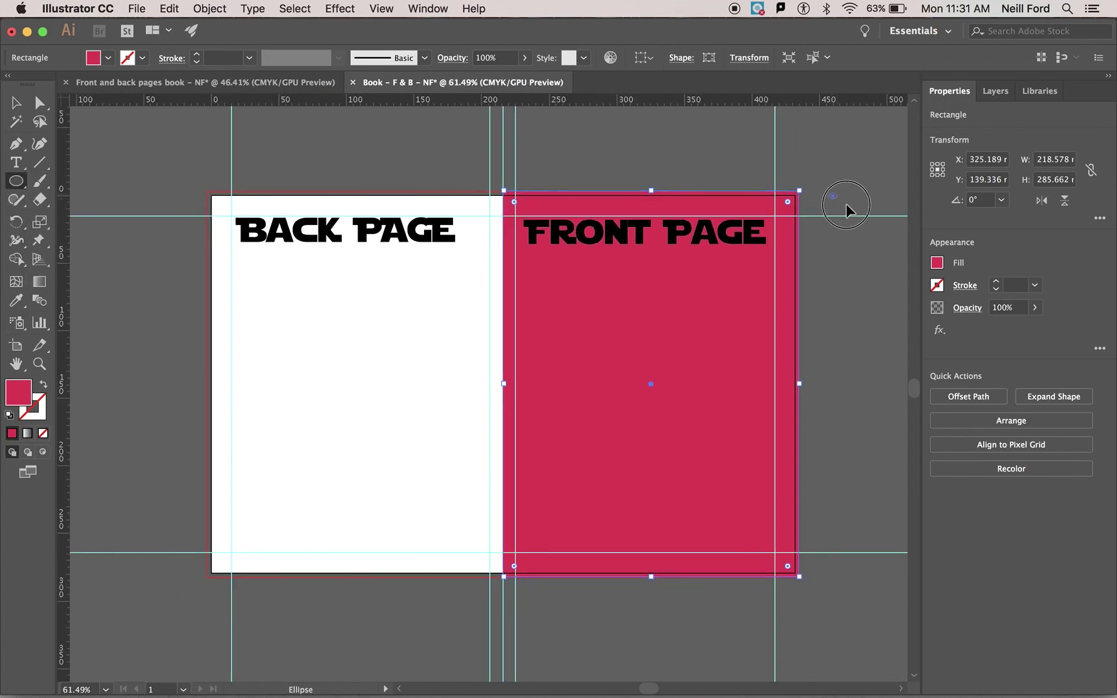
pyautogui.moveTo(848, 210); pyautogui.dragTo(868, 229)
pyautogui.moveTo(848, 363)
pyautogui.mouseDown()
pyautogui.moveTo(867, 367)
pyautogui.moveTo(833, 395)
pyautogui.mouseUp()
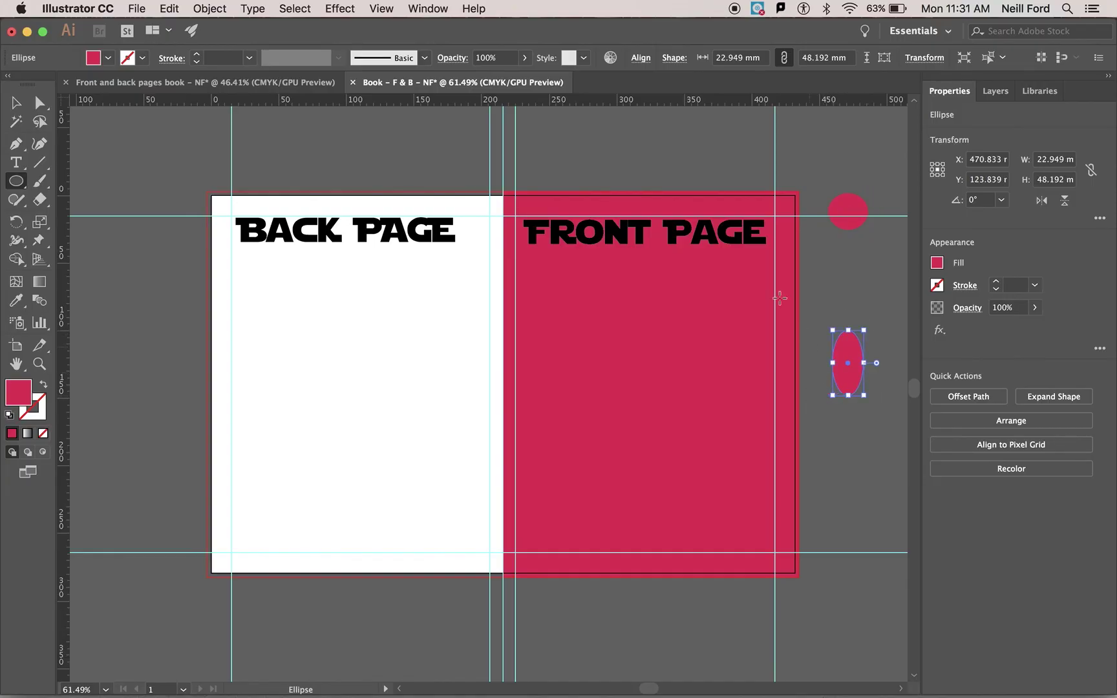
pyautogui.press('v')
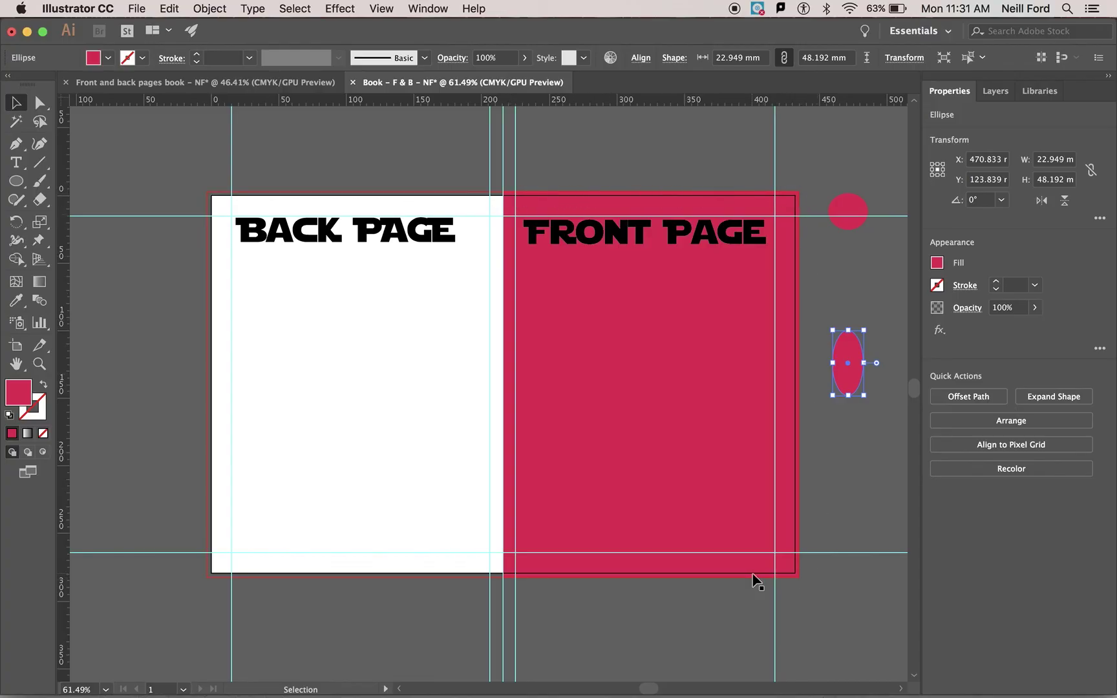
pyautogui.moveTo(849, 355); pyautogui.dragTo(861, 294)
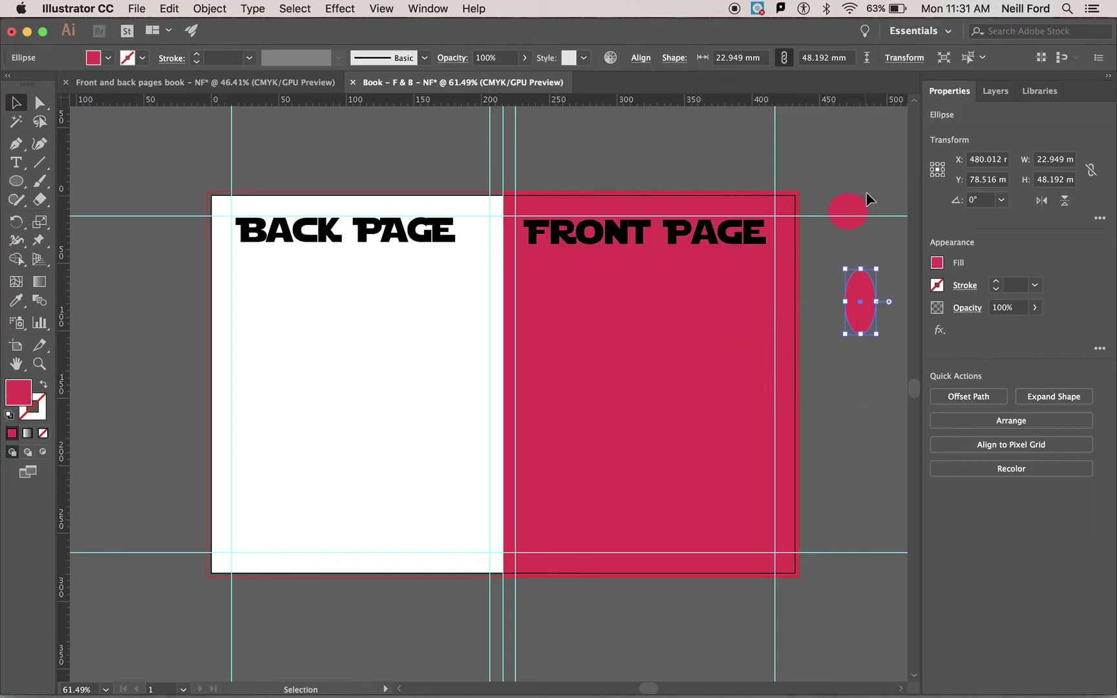
pyautogui.click(860, 210)
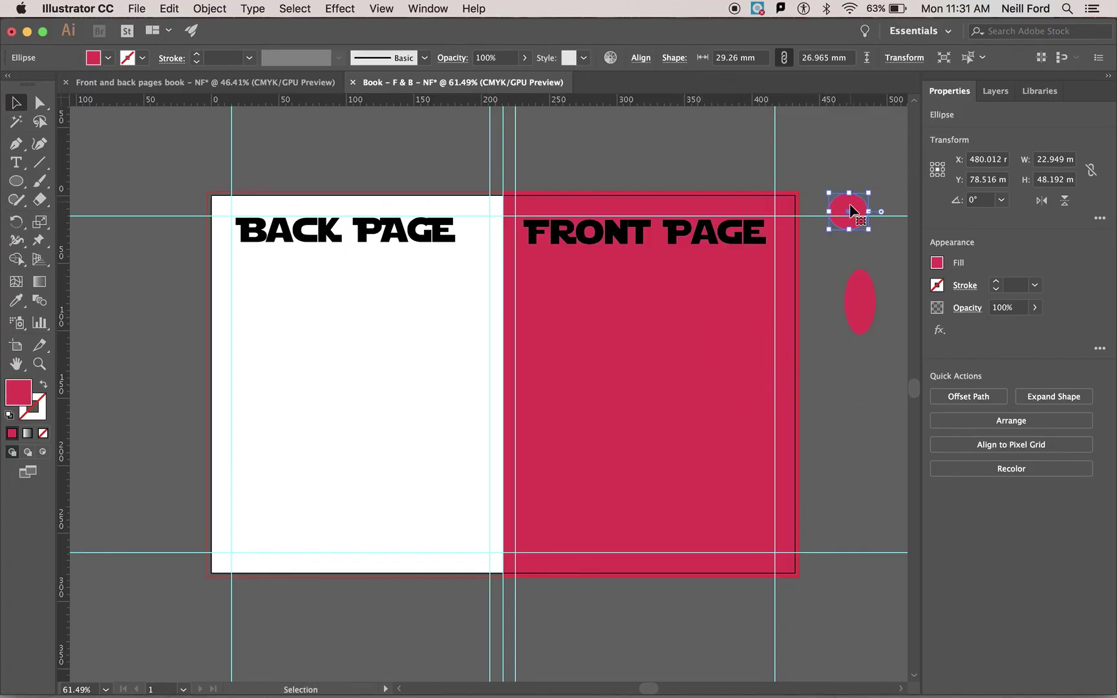
pyautogui.click(856, 302)
pyautogui.click(863, 214)
pyautogui.click(857, 285)
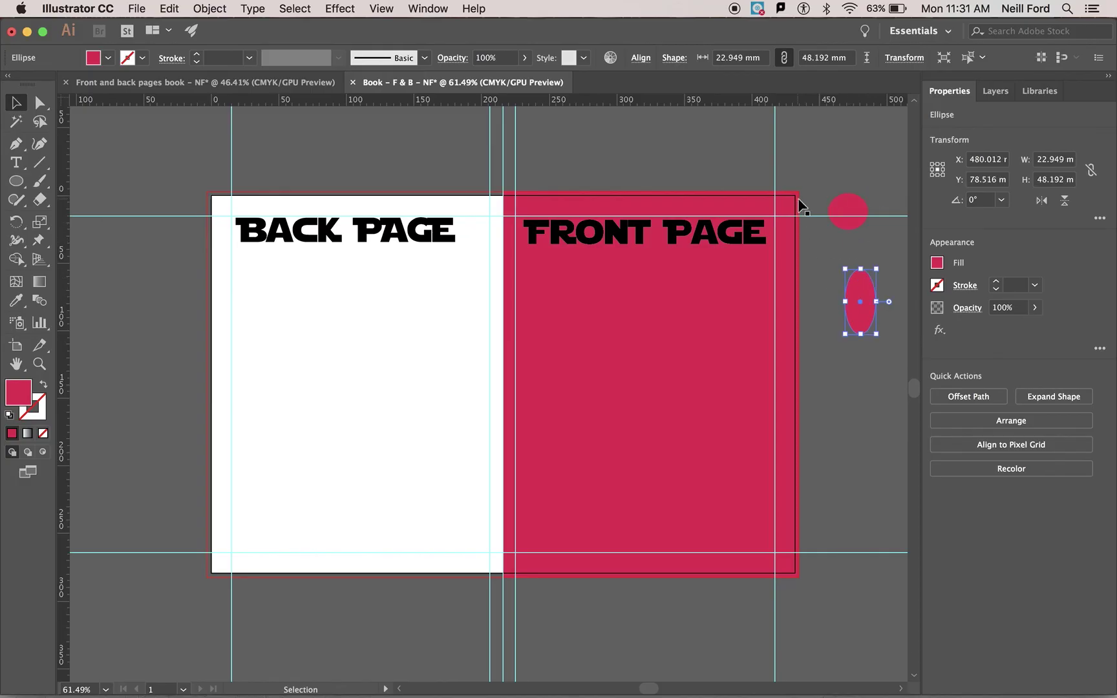
pyautogui.scroll(-3, 799, 206)
pyautogui.scroll(1, 800, 206)
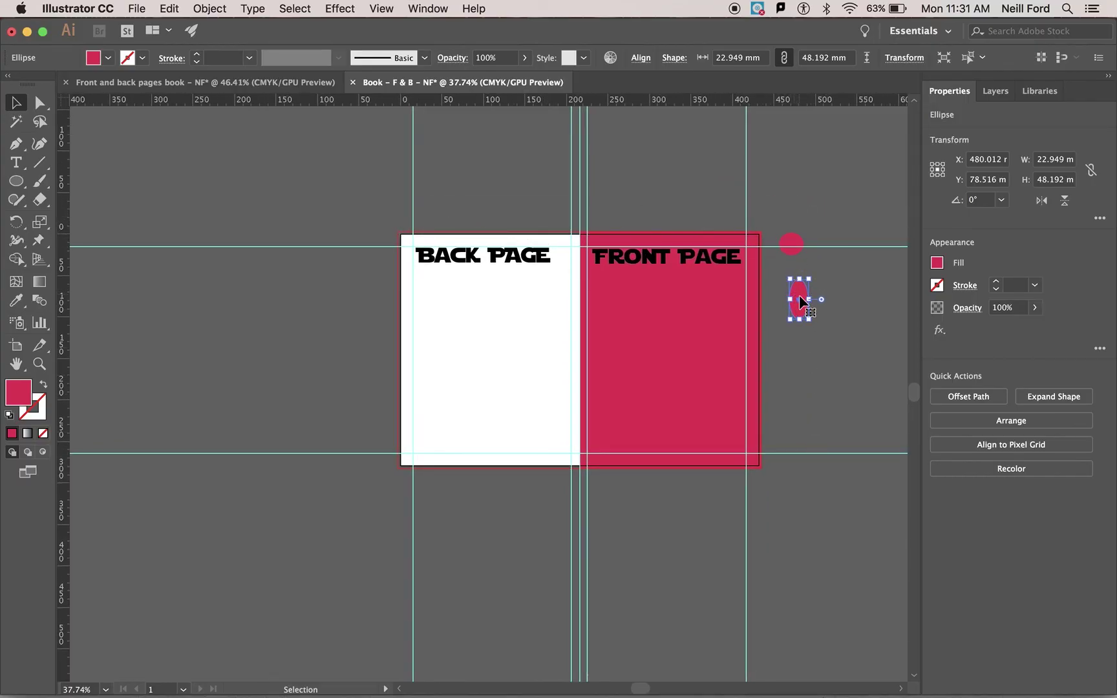
pyautogui.scroll(5, 790, 277)
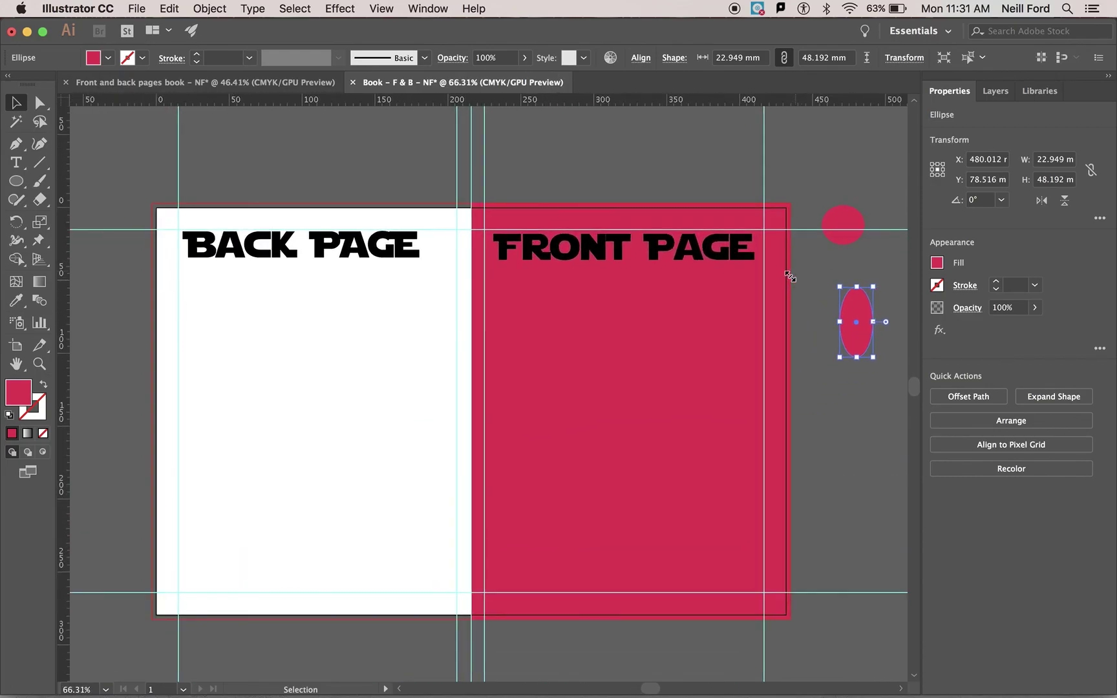
pyautogui.click(846, 226)
pyautogui.press('Delete')
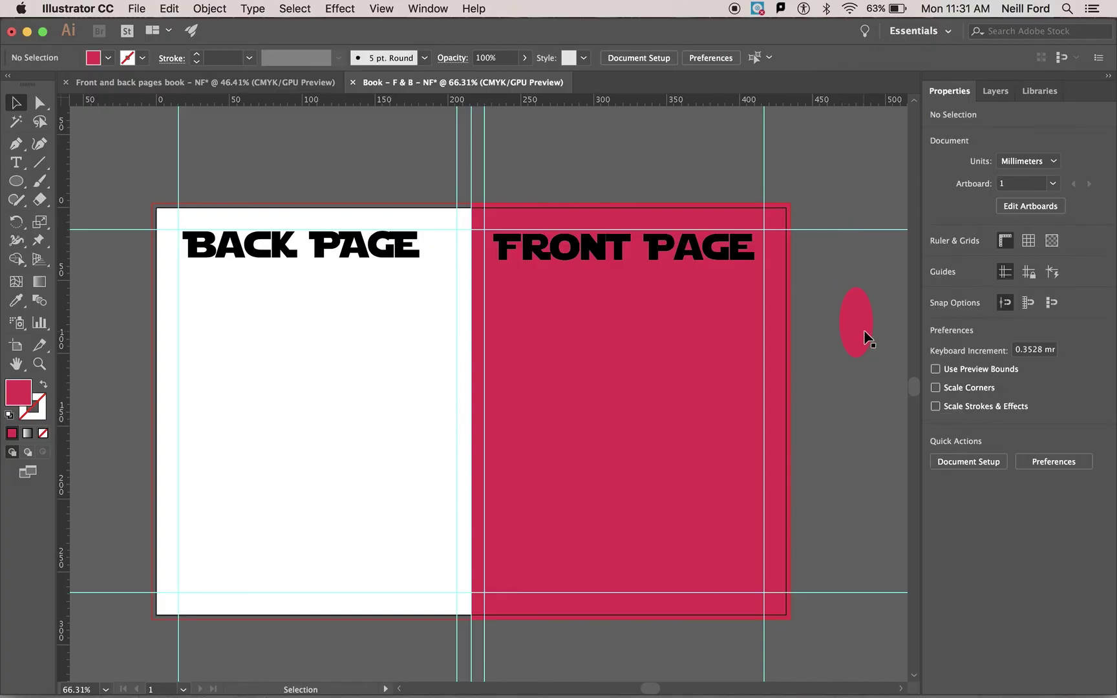
pyautogui.click(867, 336)
pyautogui.press('Delete')
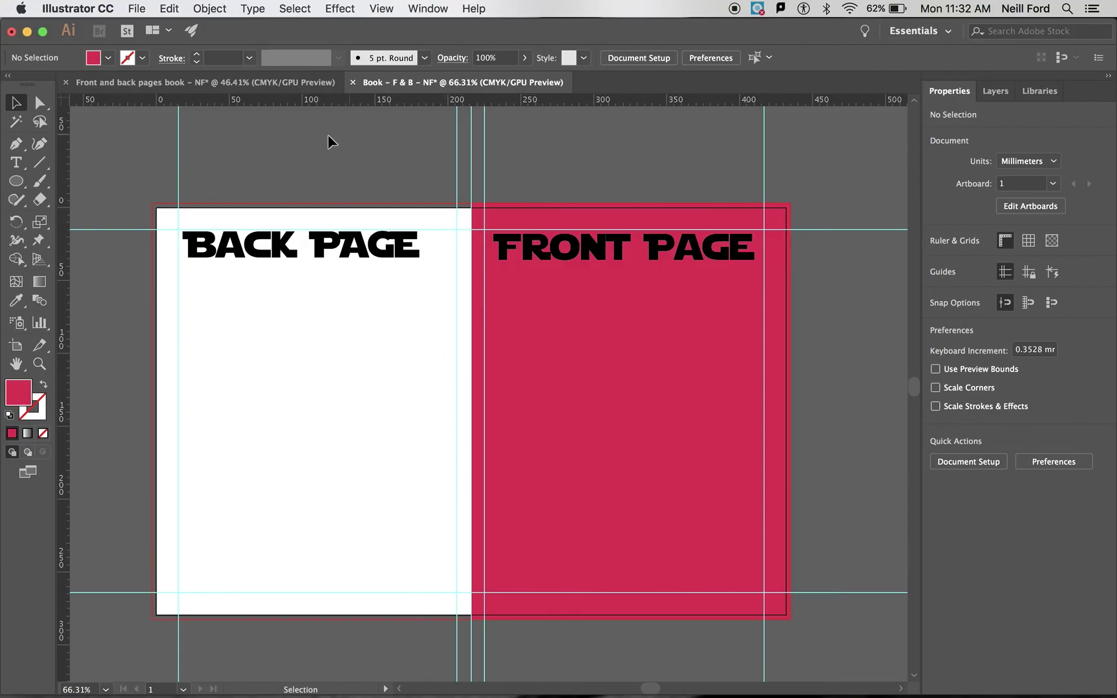
pyautogui.click(16, 143)
pyautogui.moveTo(571, 173); pyautogui.dragTo(573, 170)
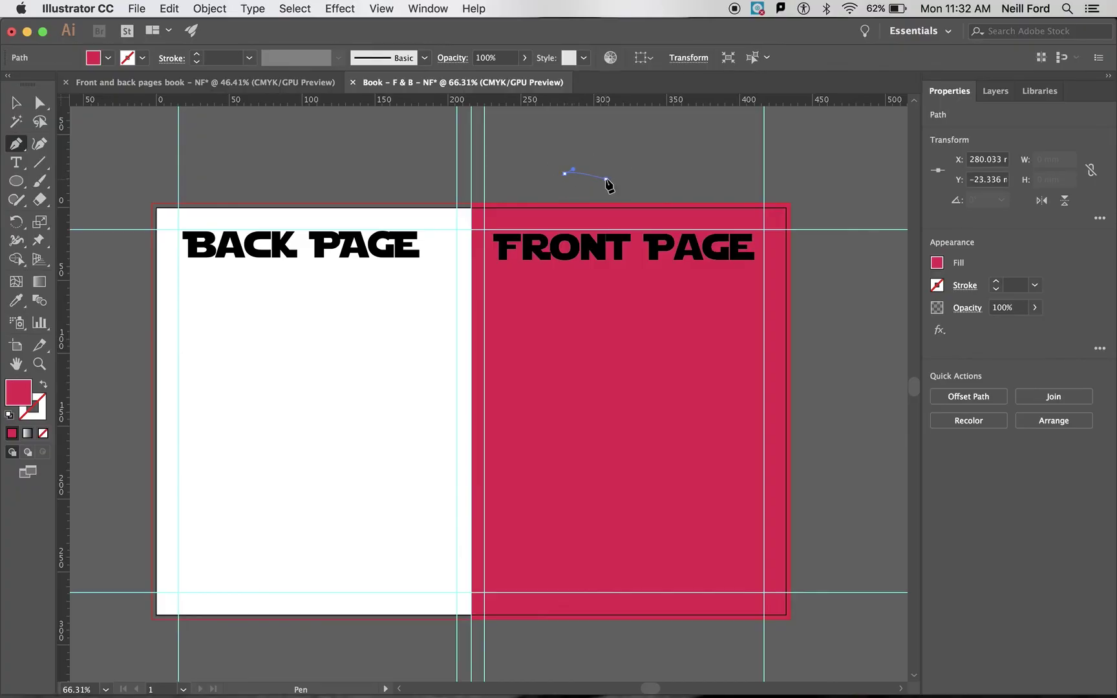
pyautogui.click(606, 179)
pyautogui.click(17, 102)
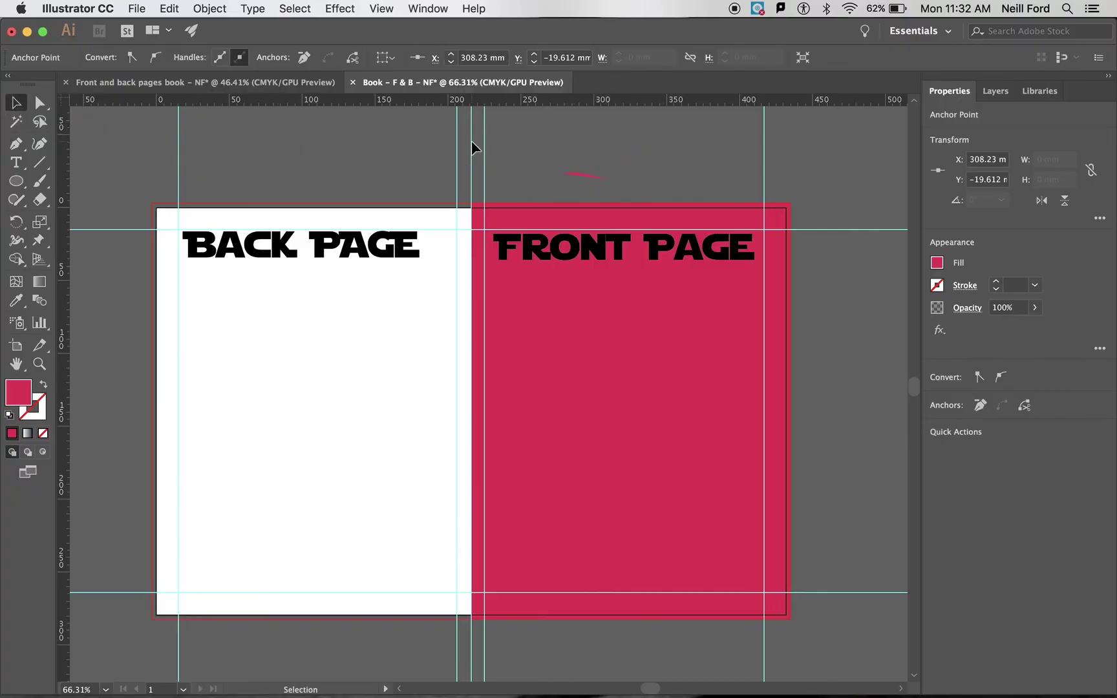
pyautogui.click(482, 143)
pyautogui.click(593, 183)
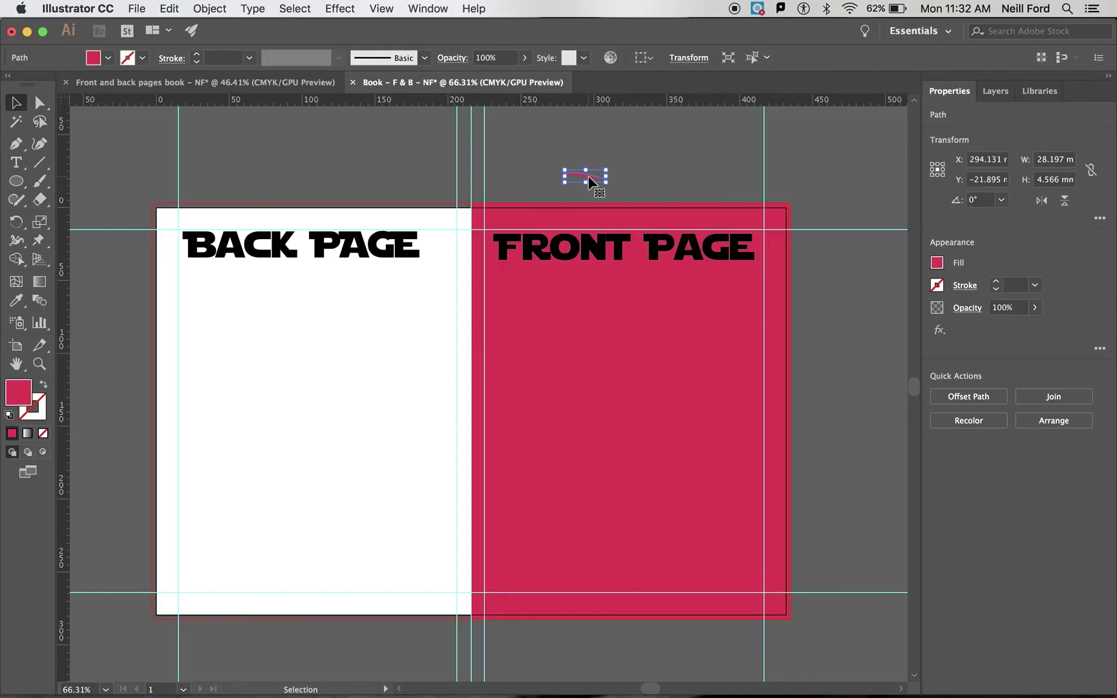
pyautogui.press('Delete')
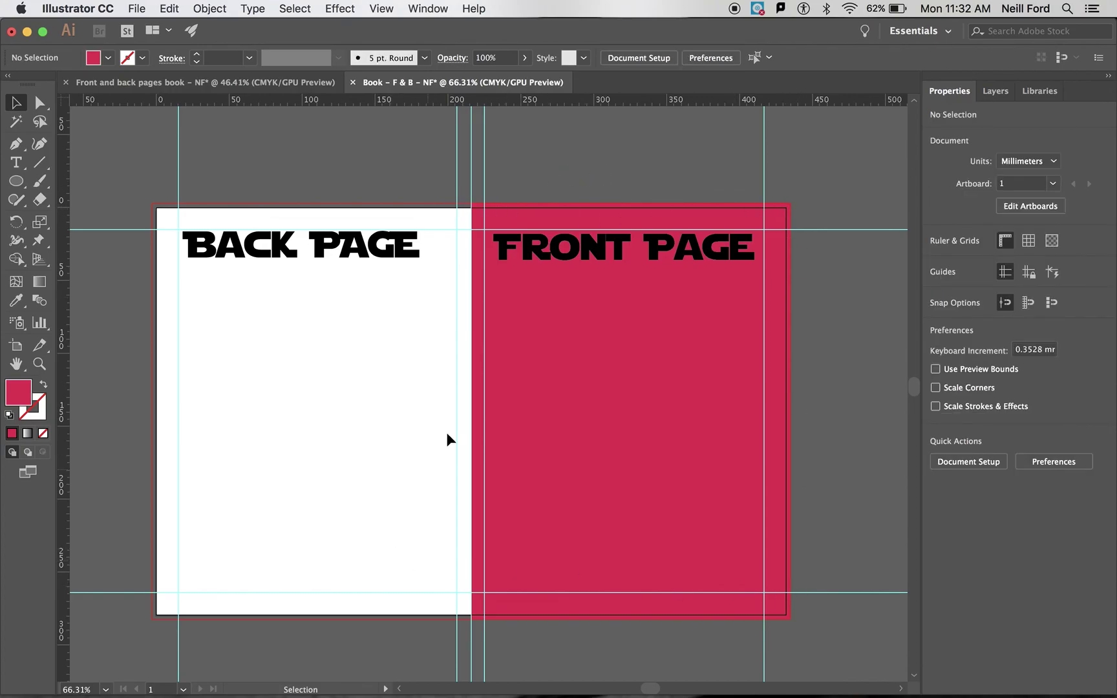
pyautogui.scroll(-5, 449, 432)
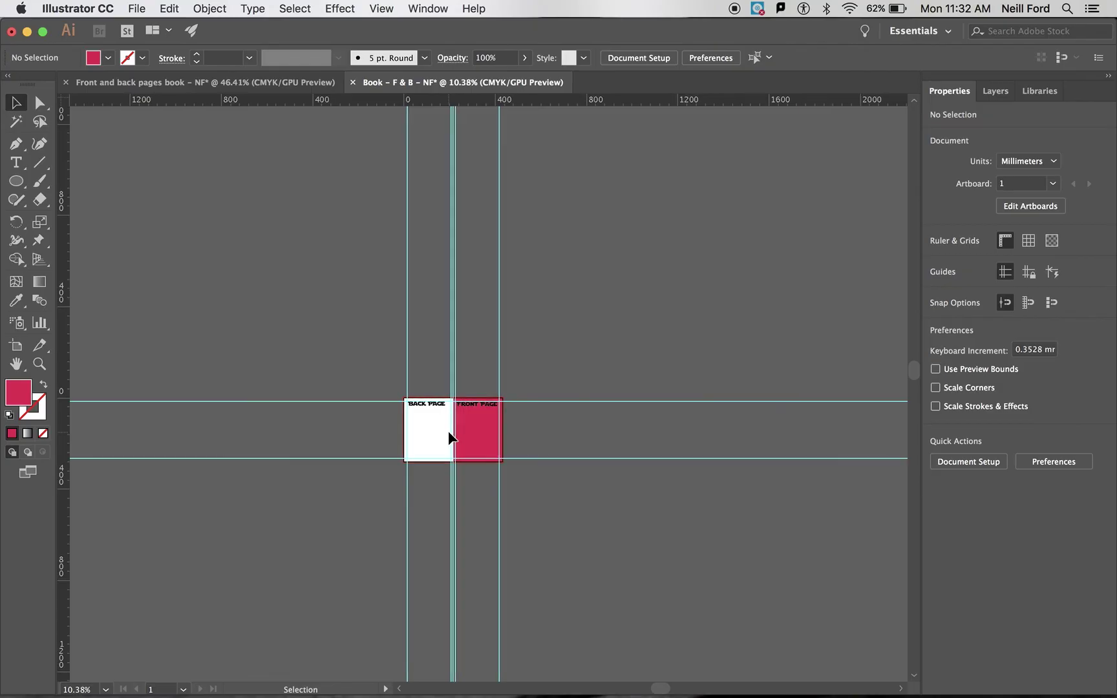
pyautogui.scroll(5, 448, 431)
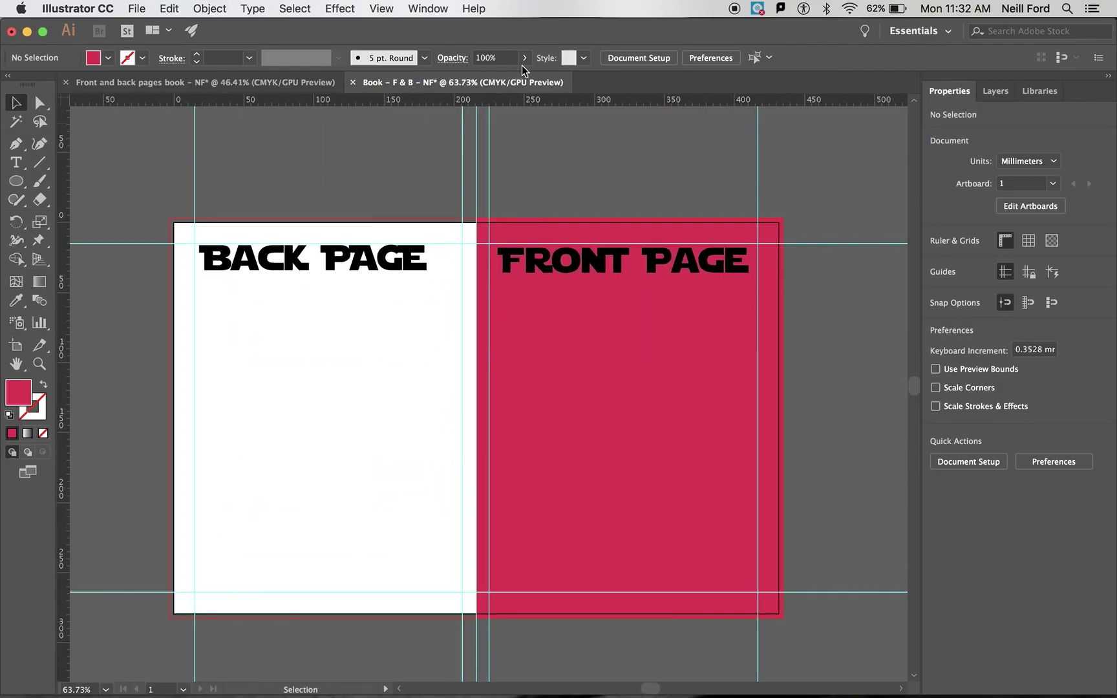